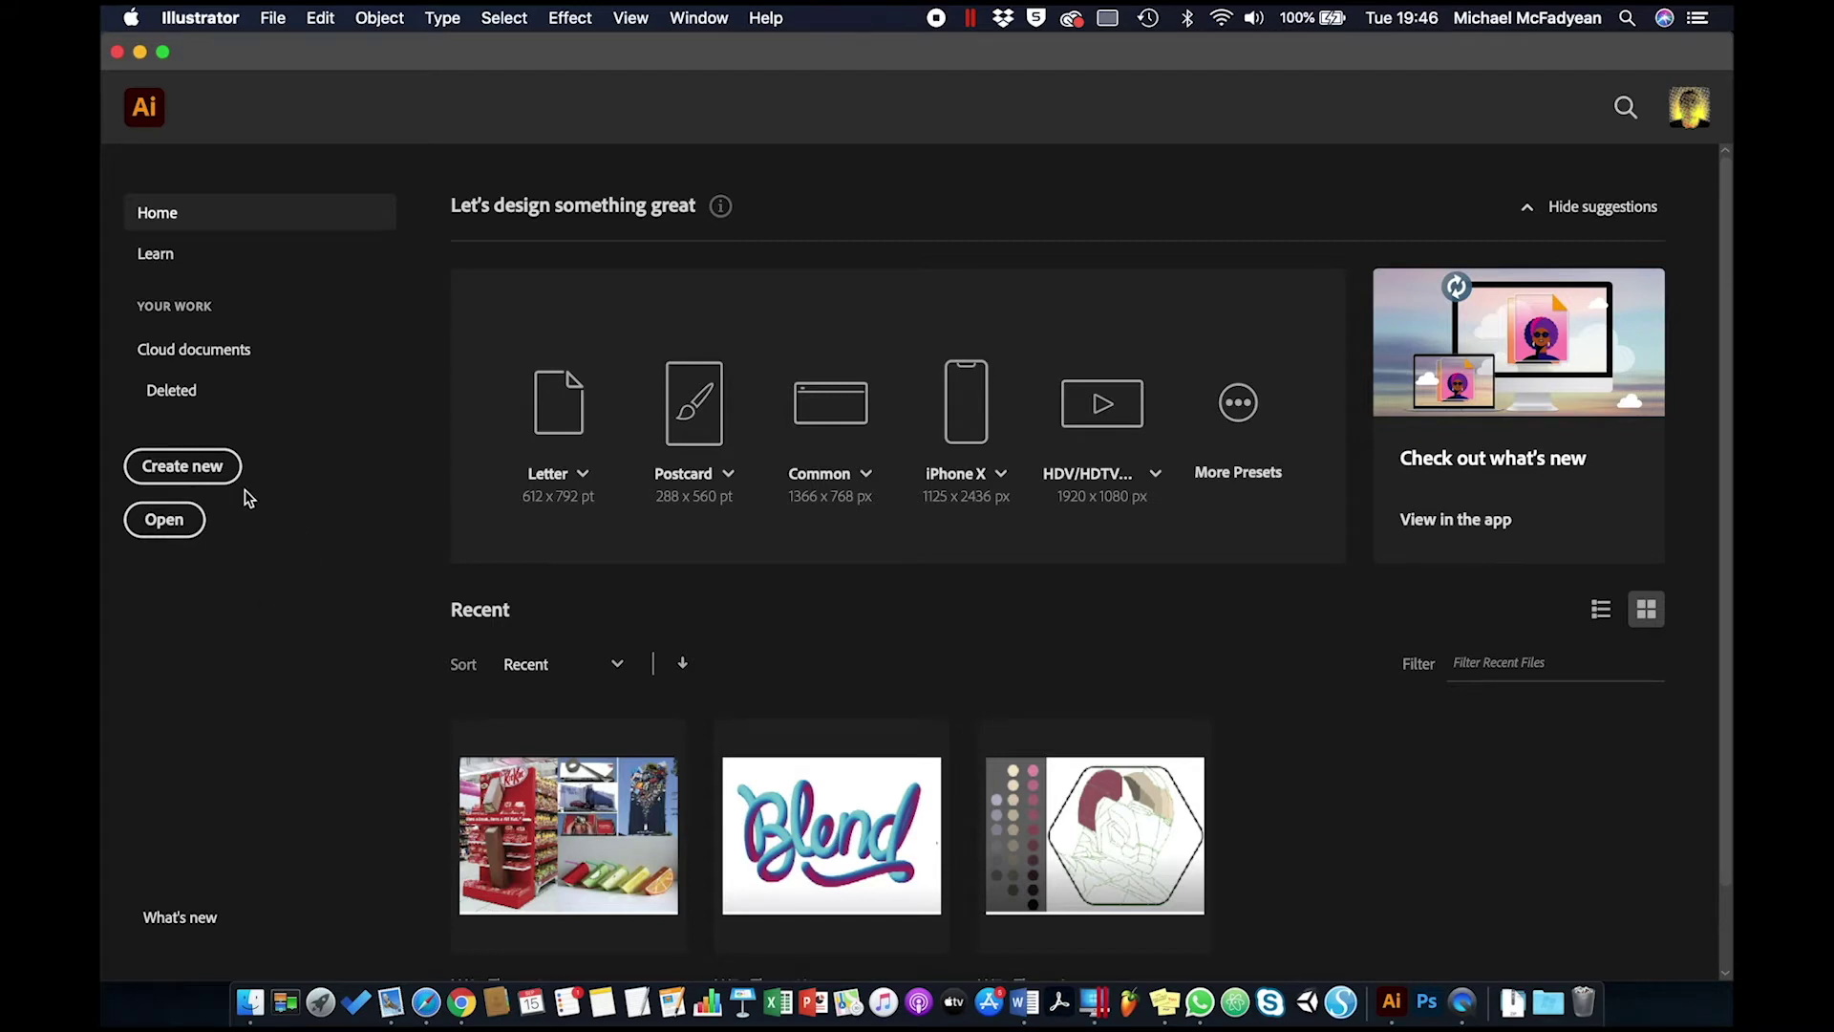
Create a blank portrait A4 (210 × 297 mm) document and switch to the Essentials workspace
click(204, 474)
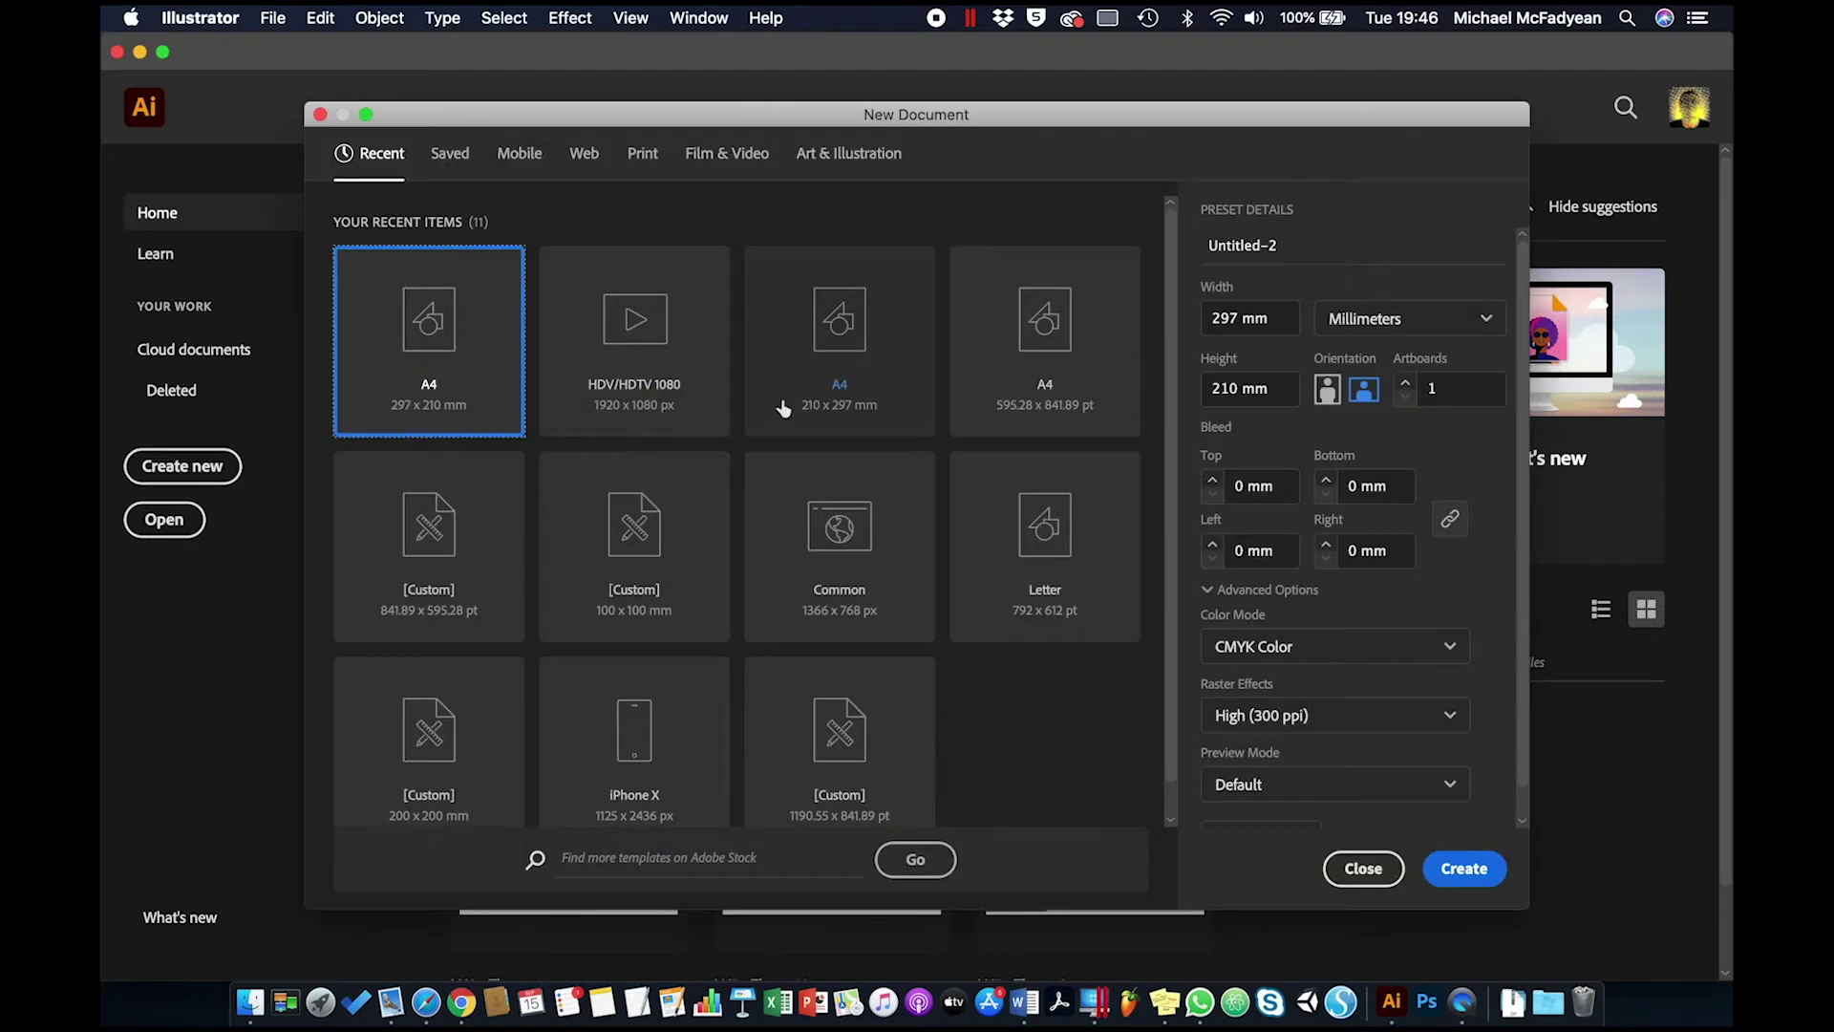
click(819, 390)
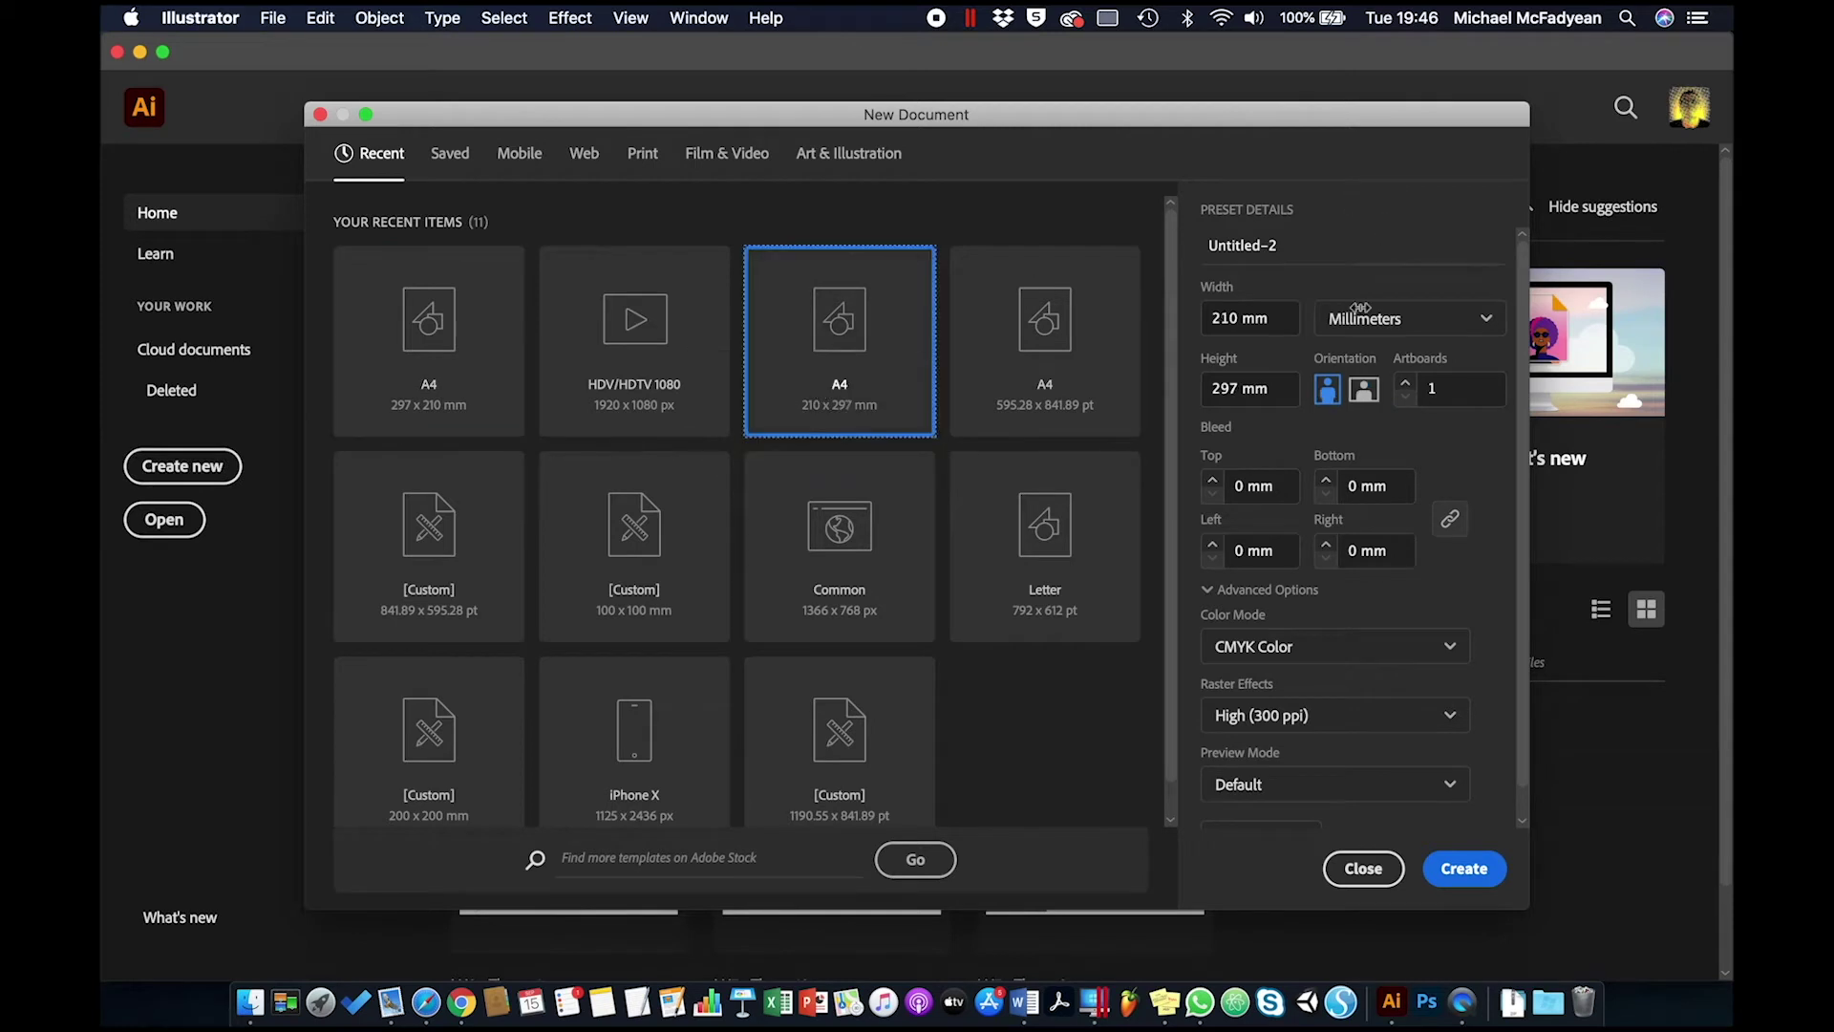
click(1464, 870)
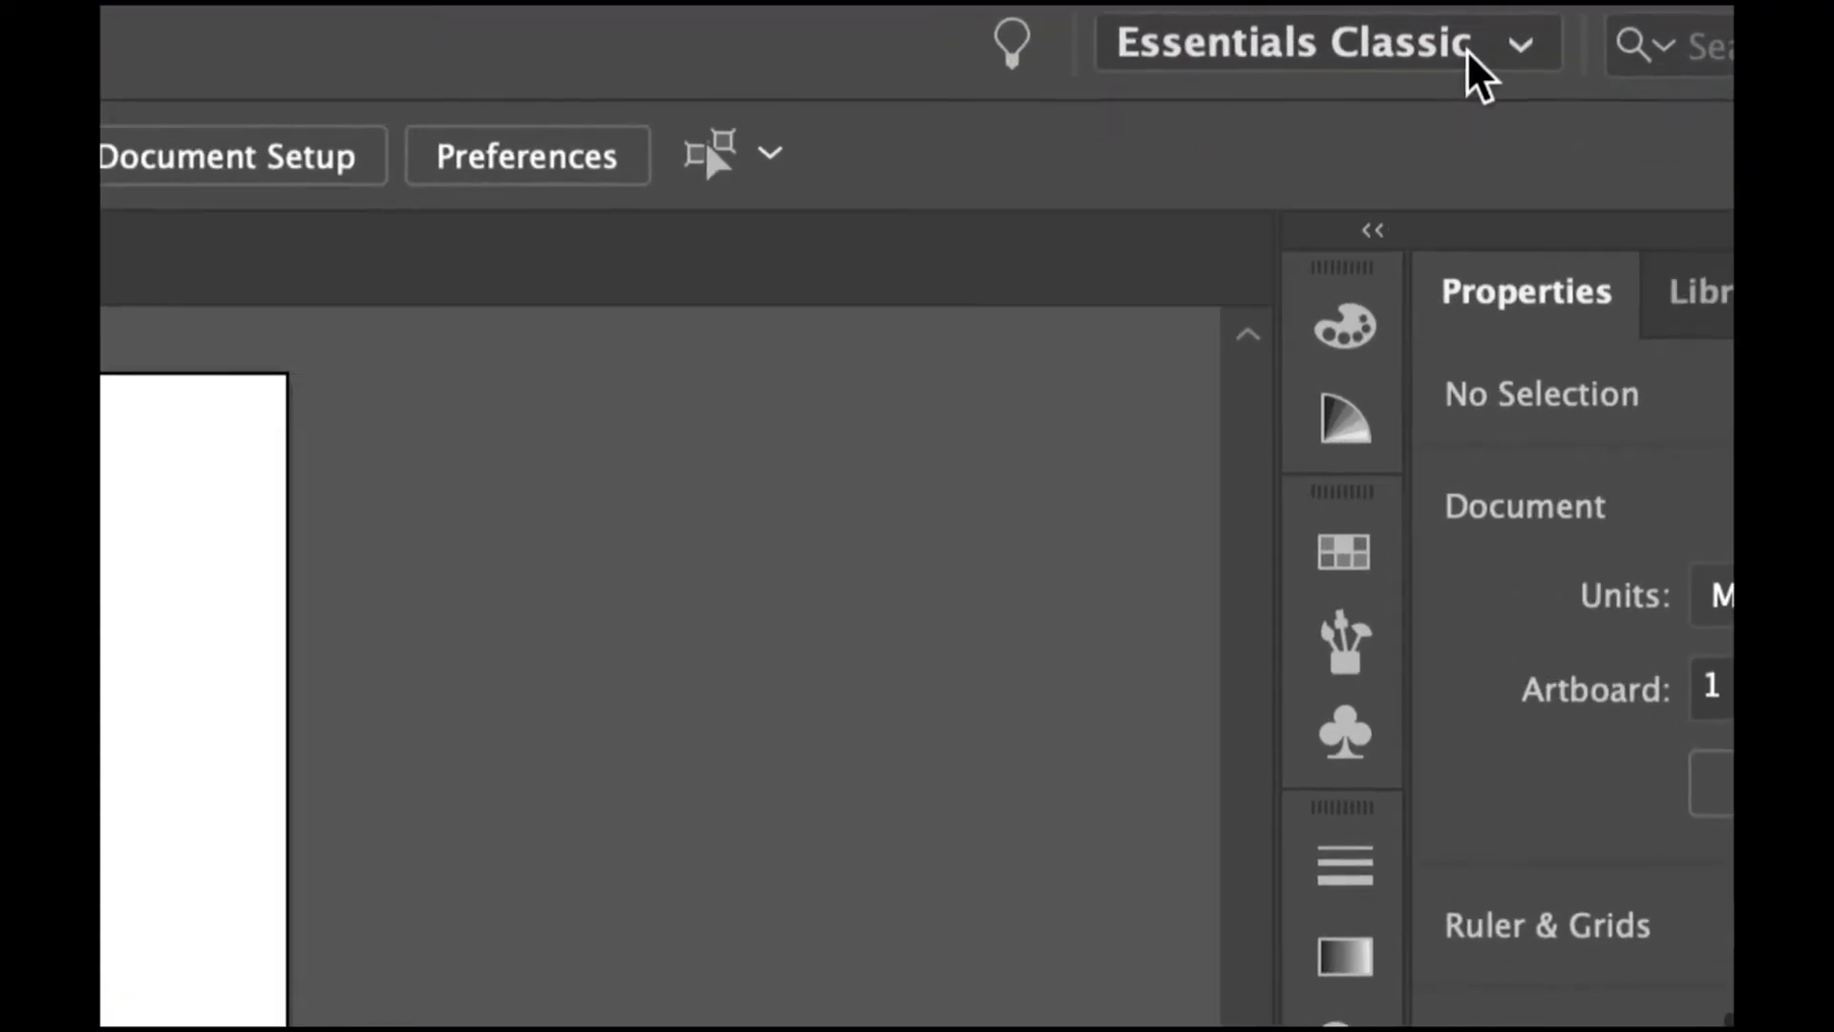
click(1511, 53)
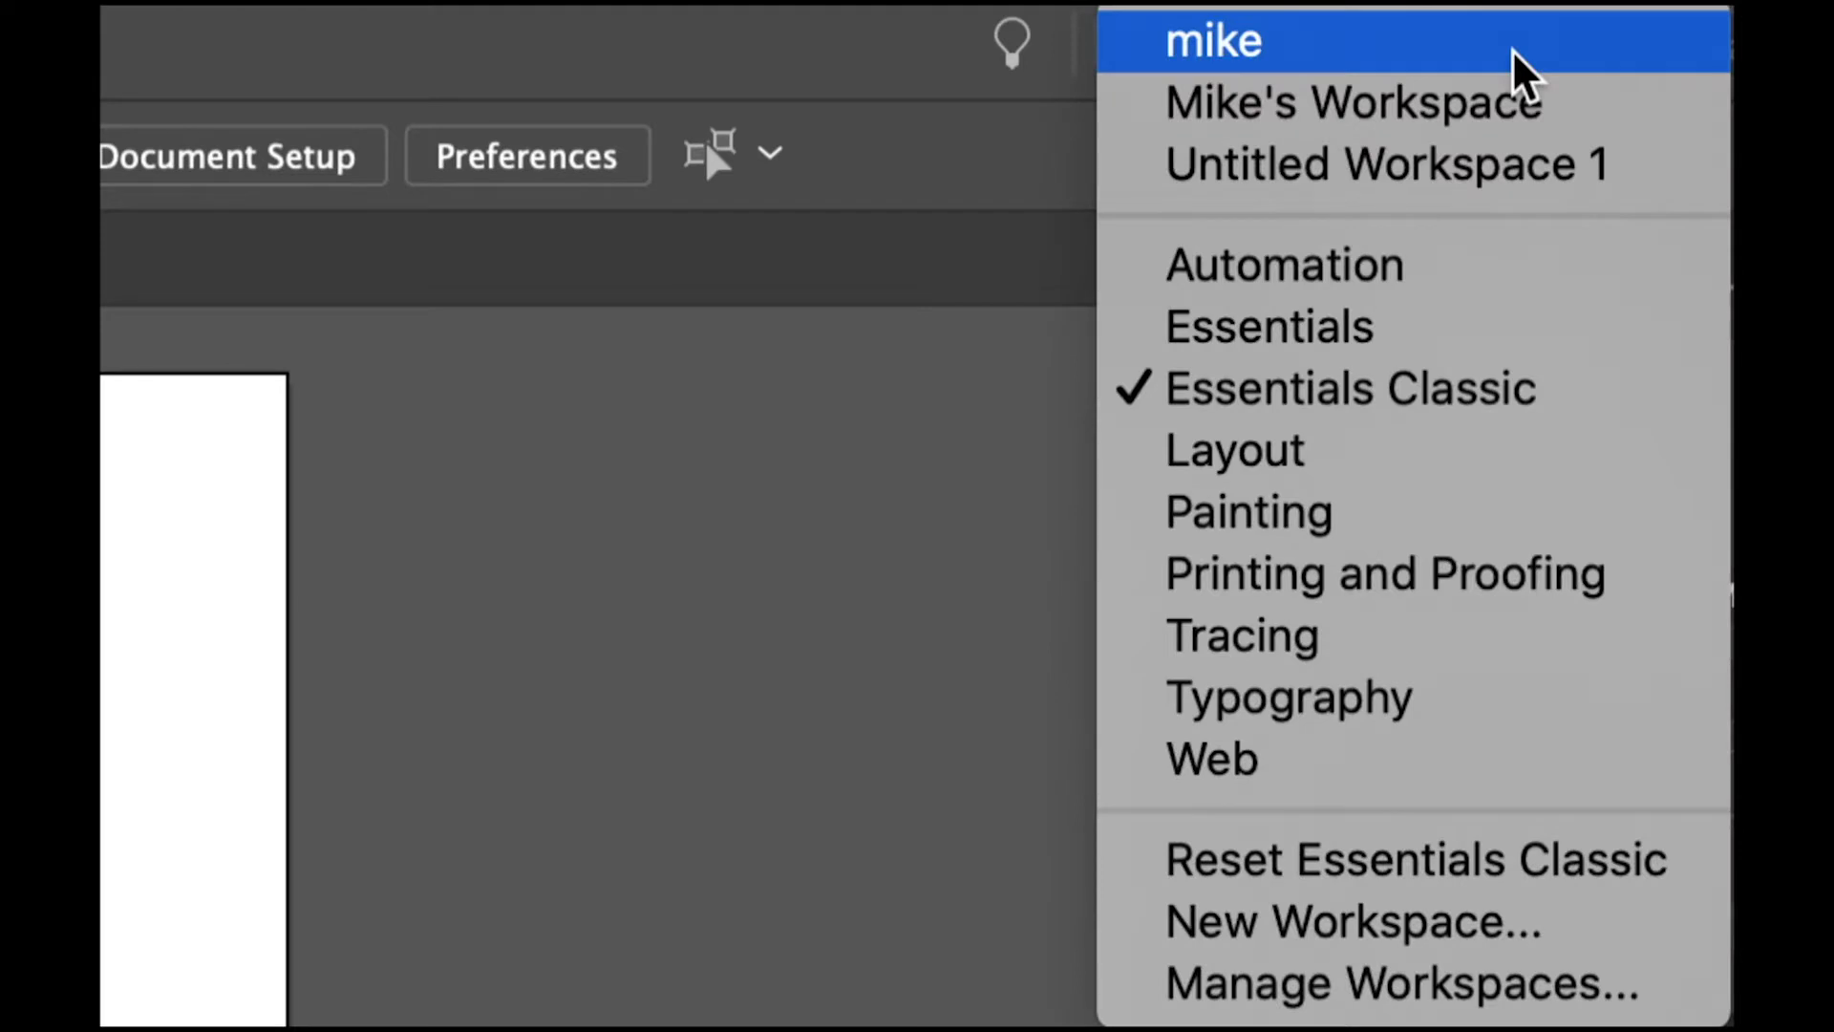
click(1368, 338)
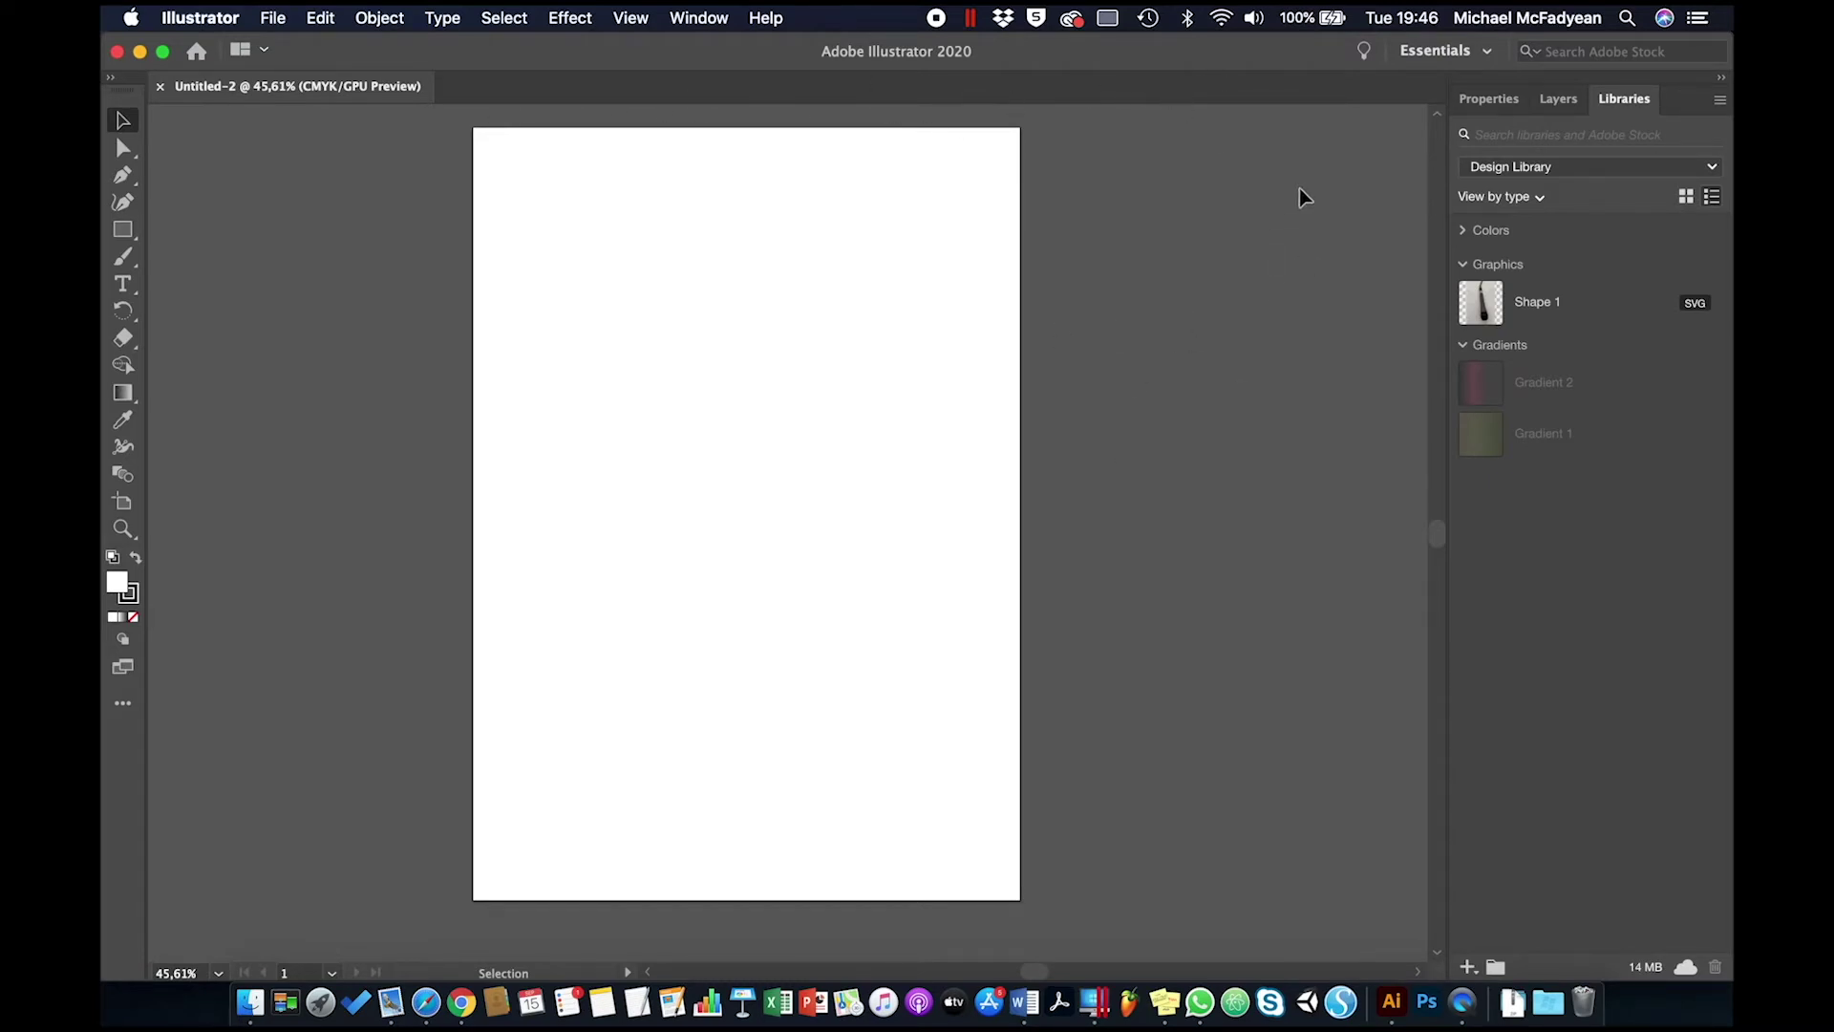
Fit the artboard in the window and switch to the Essentials Classic workspace
key(super+equal)
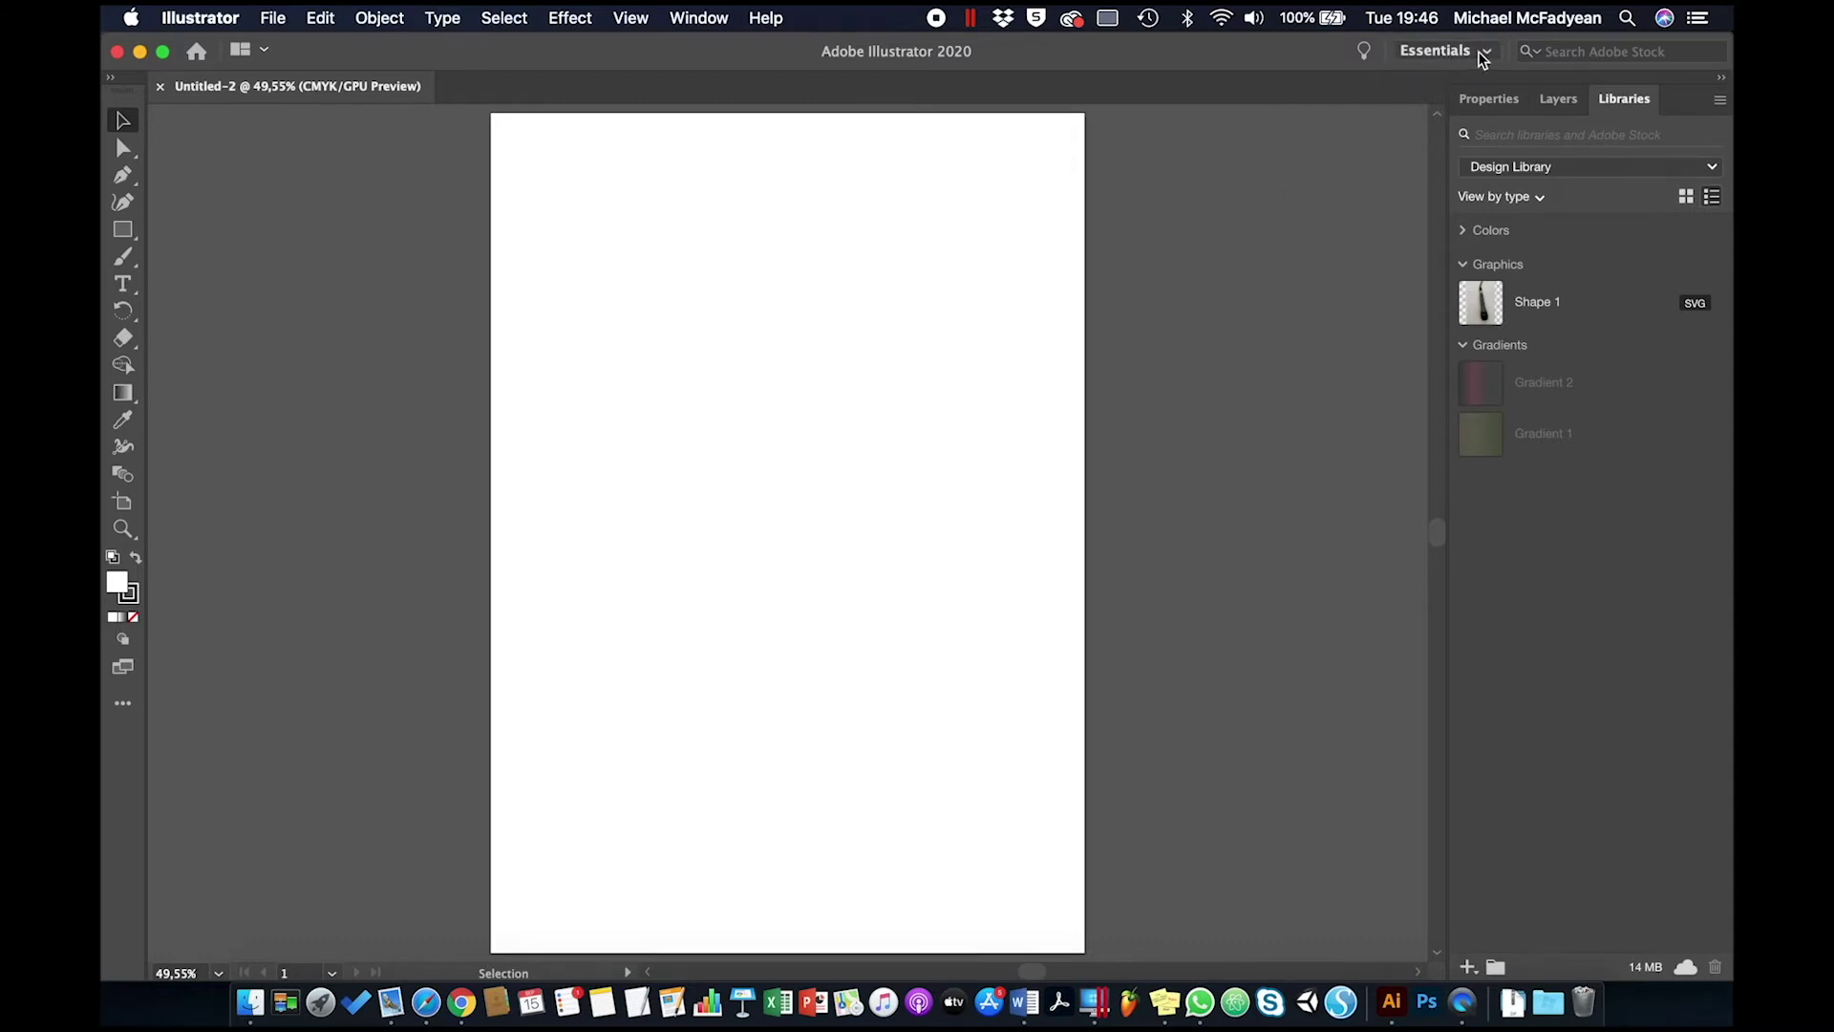
click(1442, 50)
click(1471, 171)
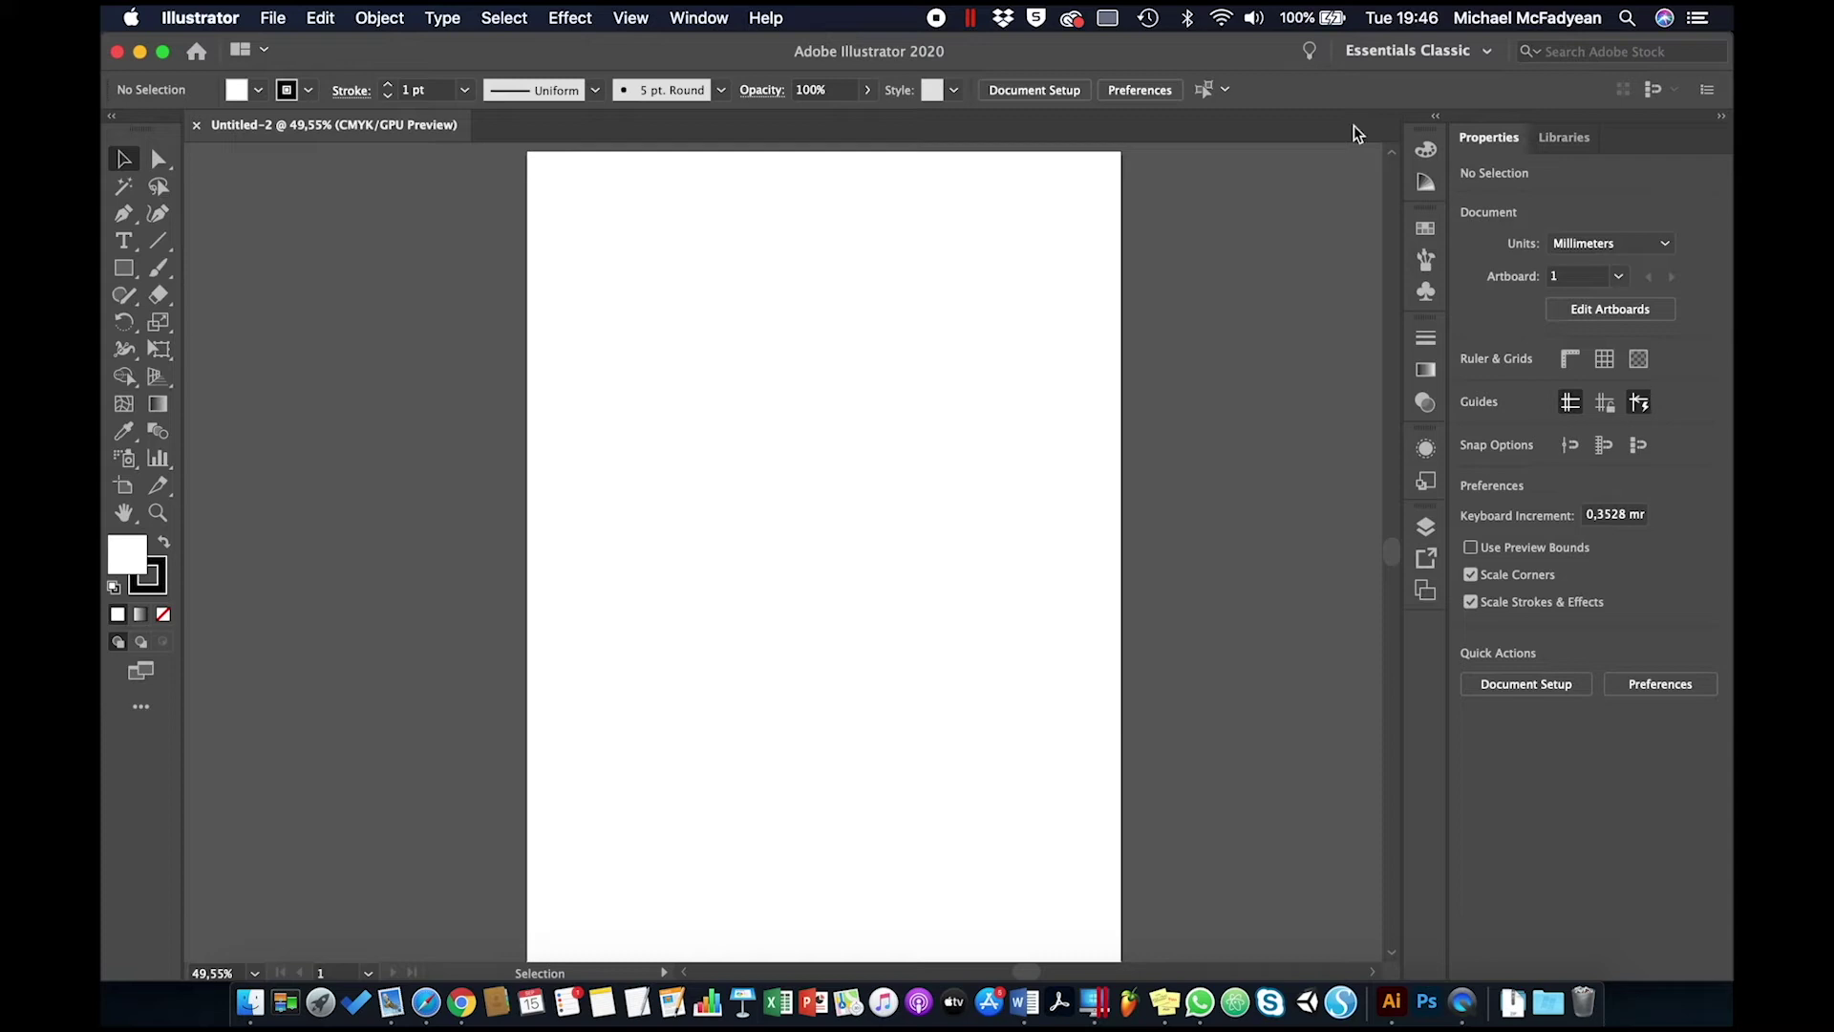
click(1486, 52)
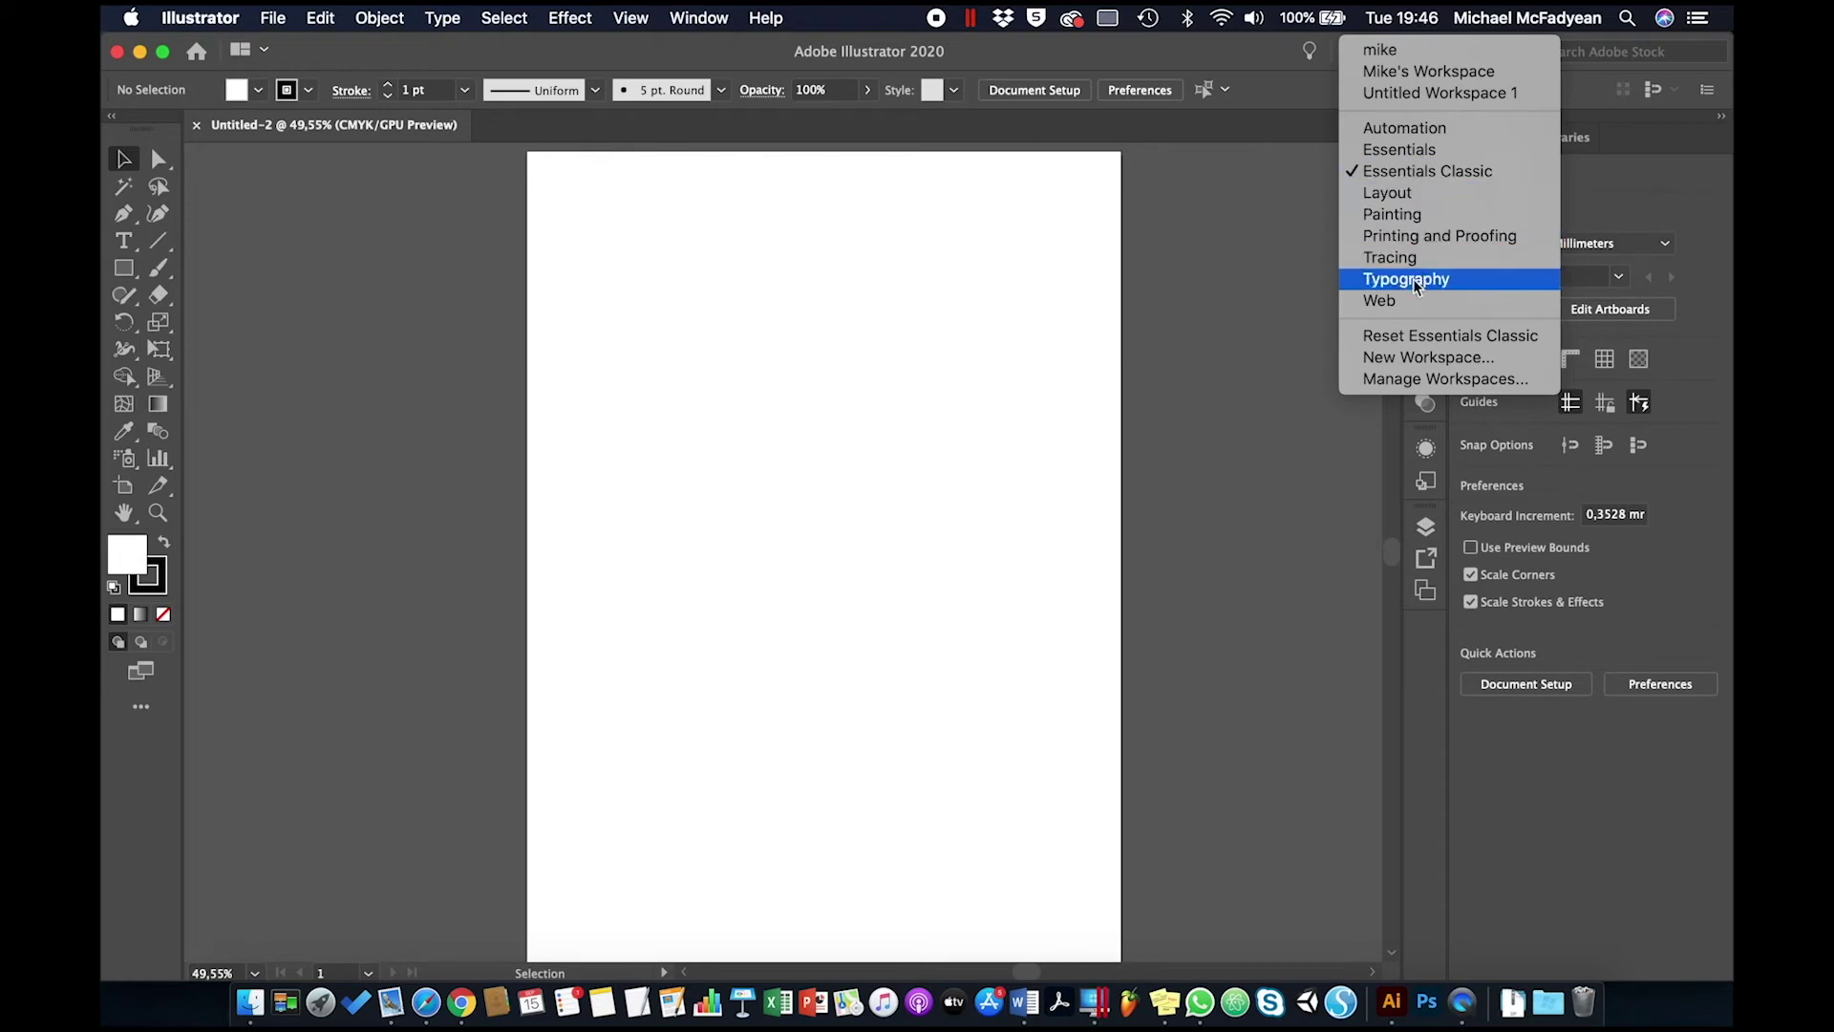
Open the CSS Properties panel from the Window menu, move it aside, then close it
click(699, 23)
click(706, 21)
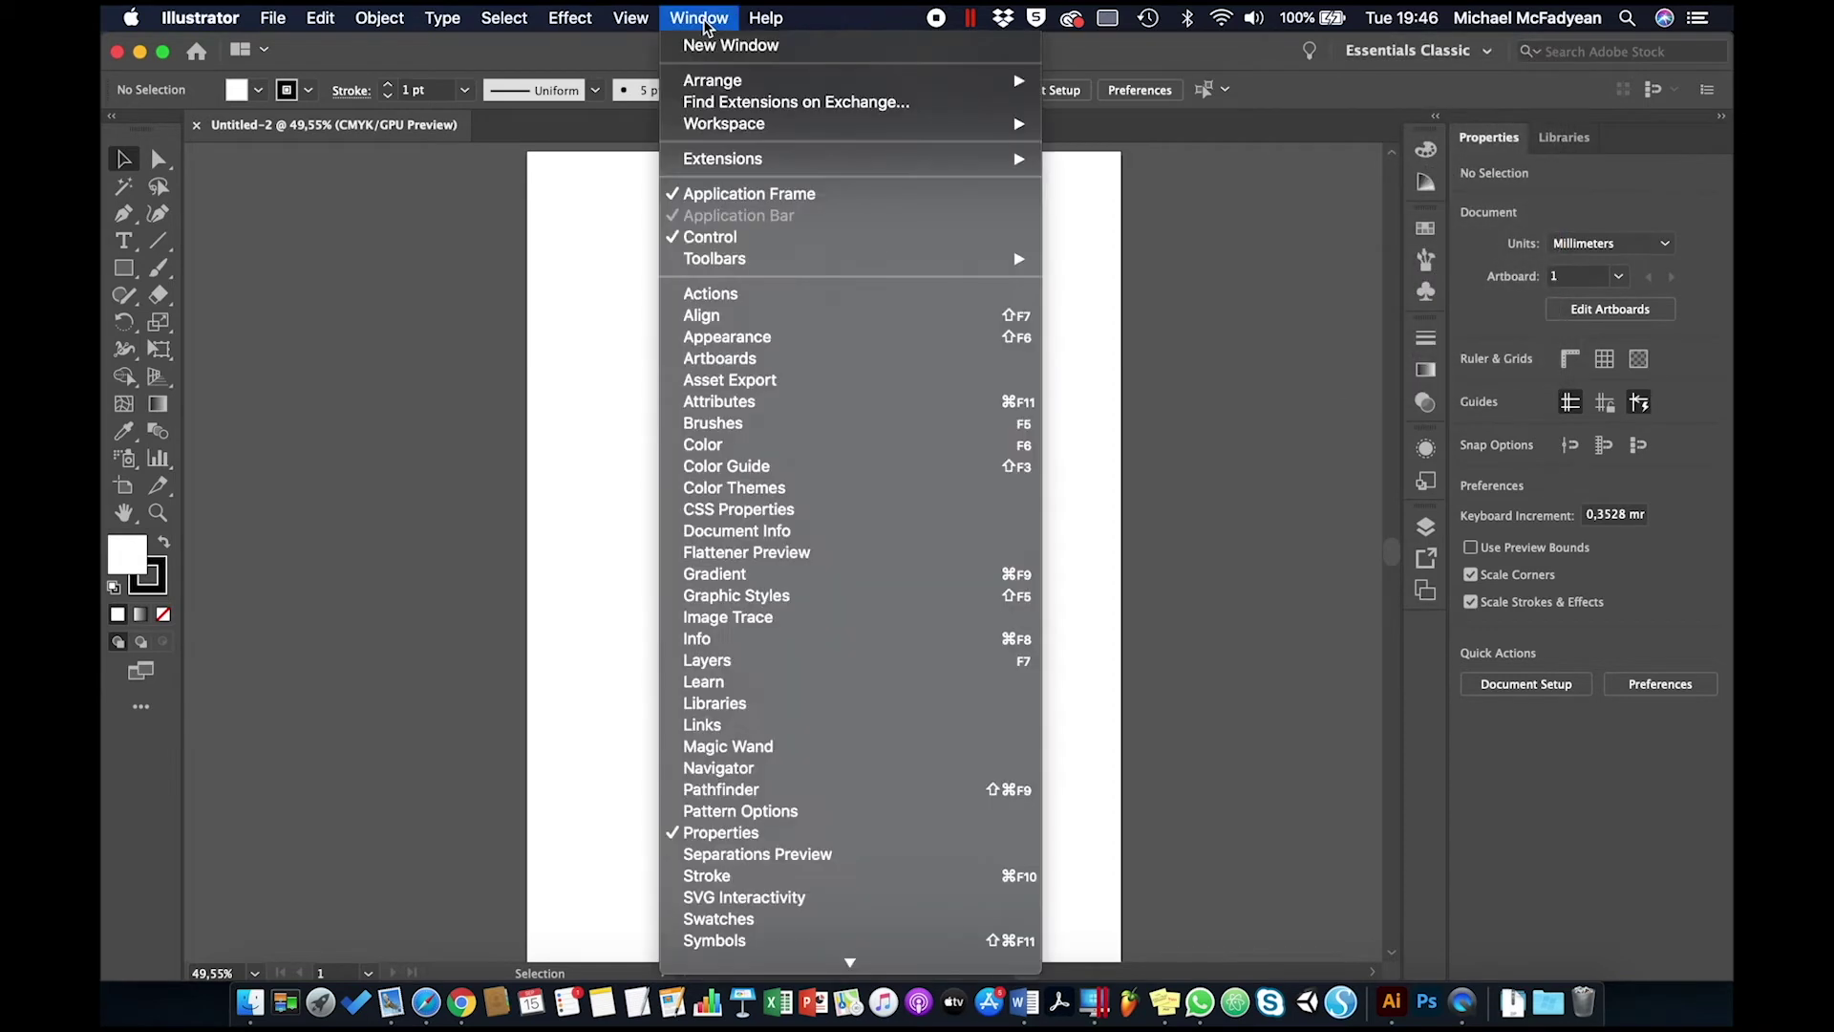
click(758, 523)
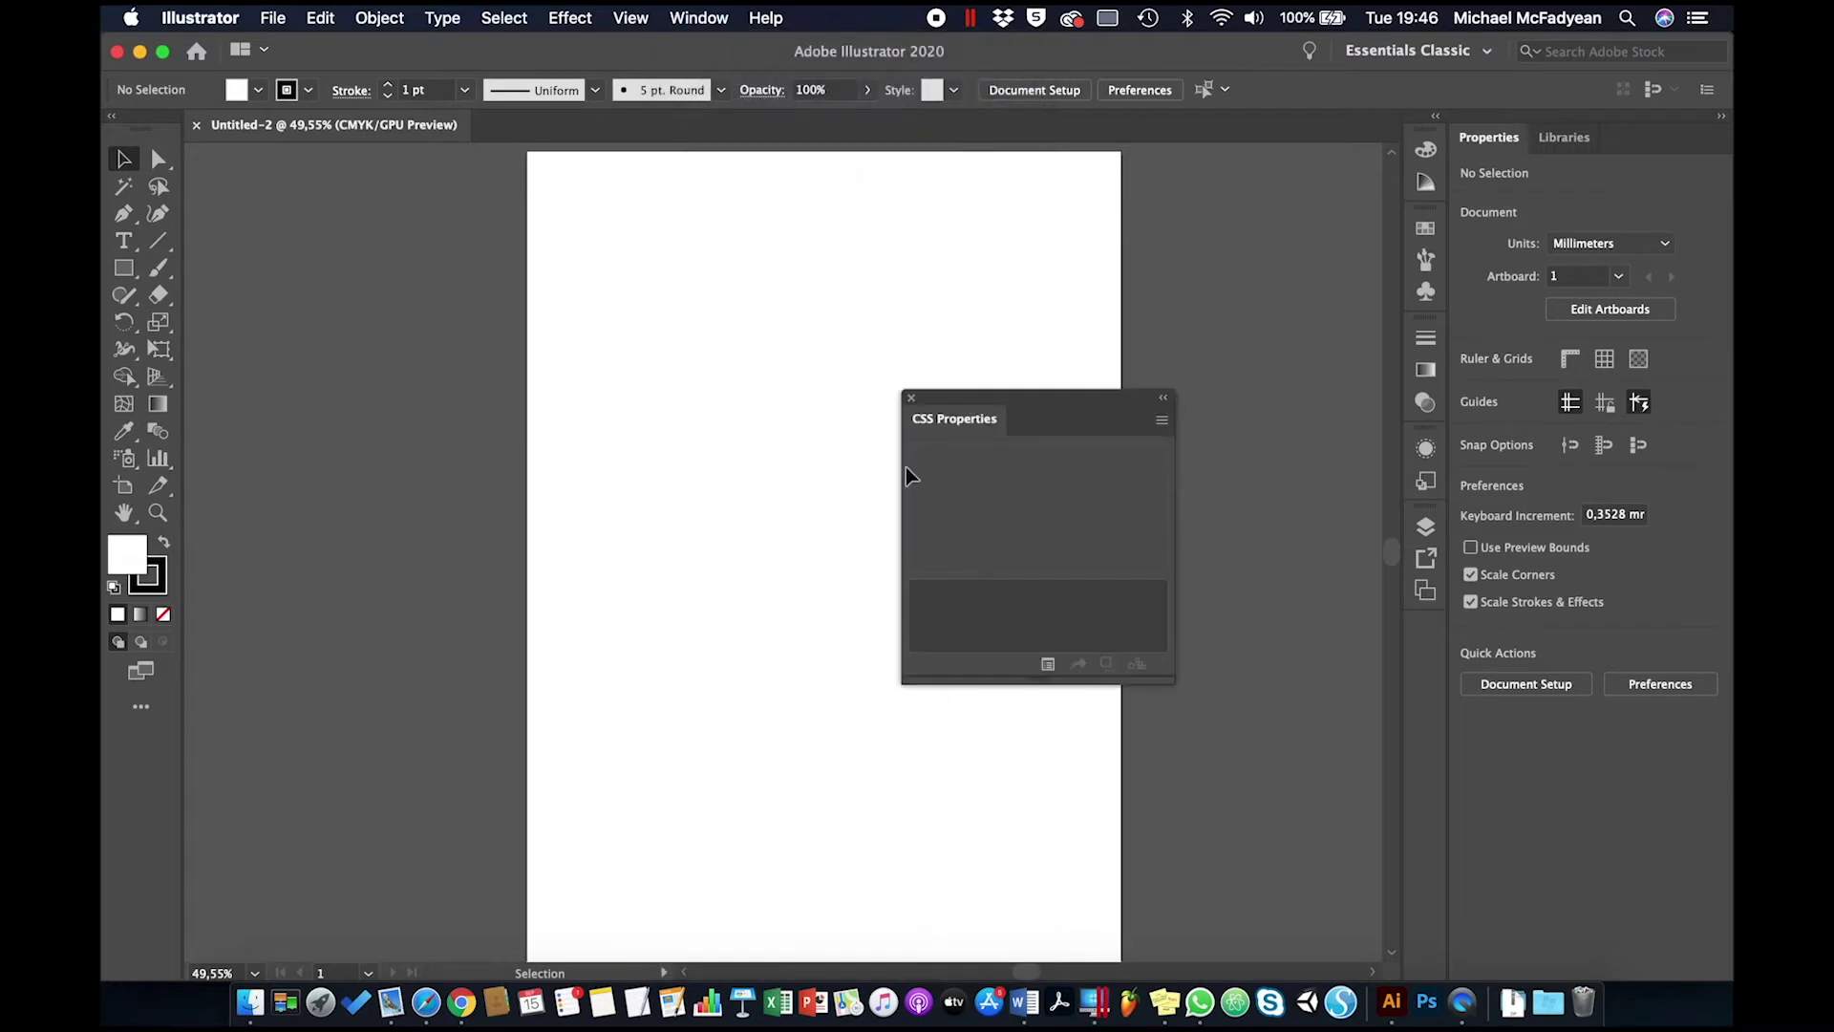
drag(1009, 396, 1152, 305)
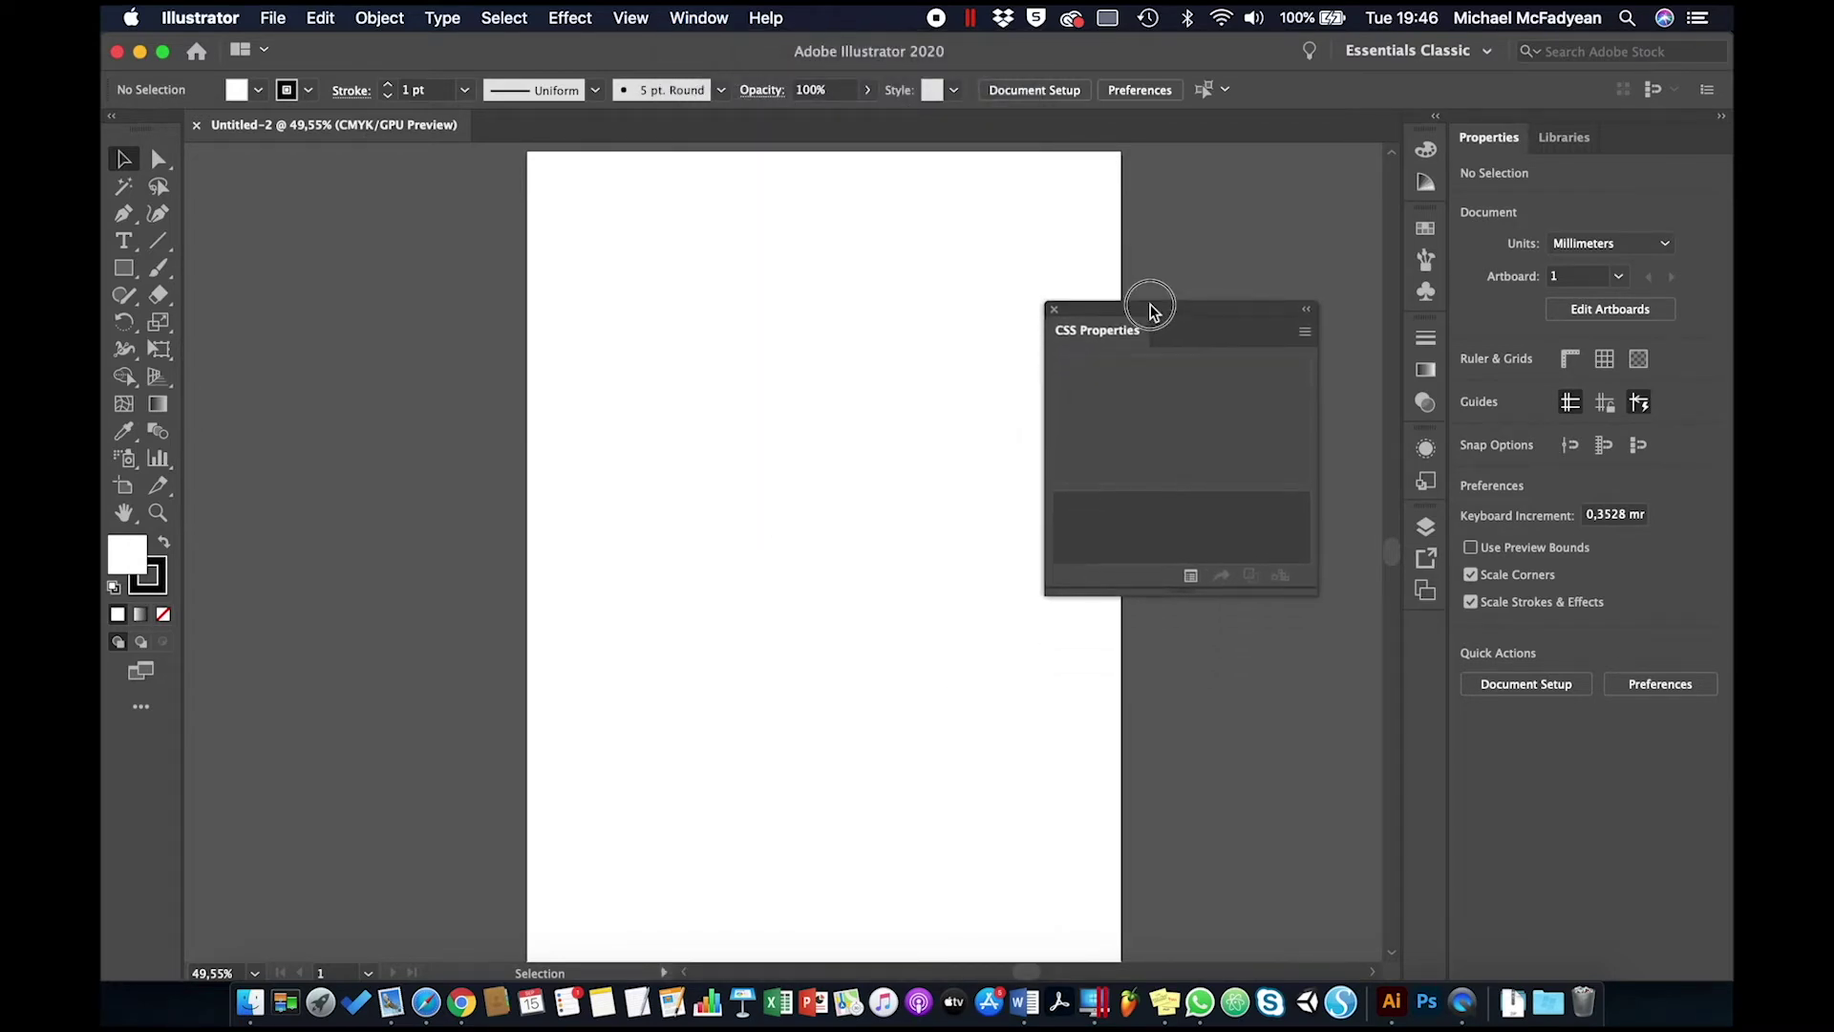
click(1054, 306)
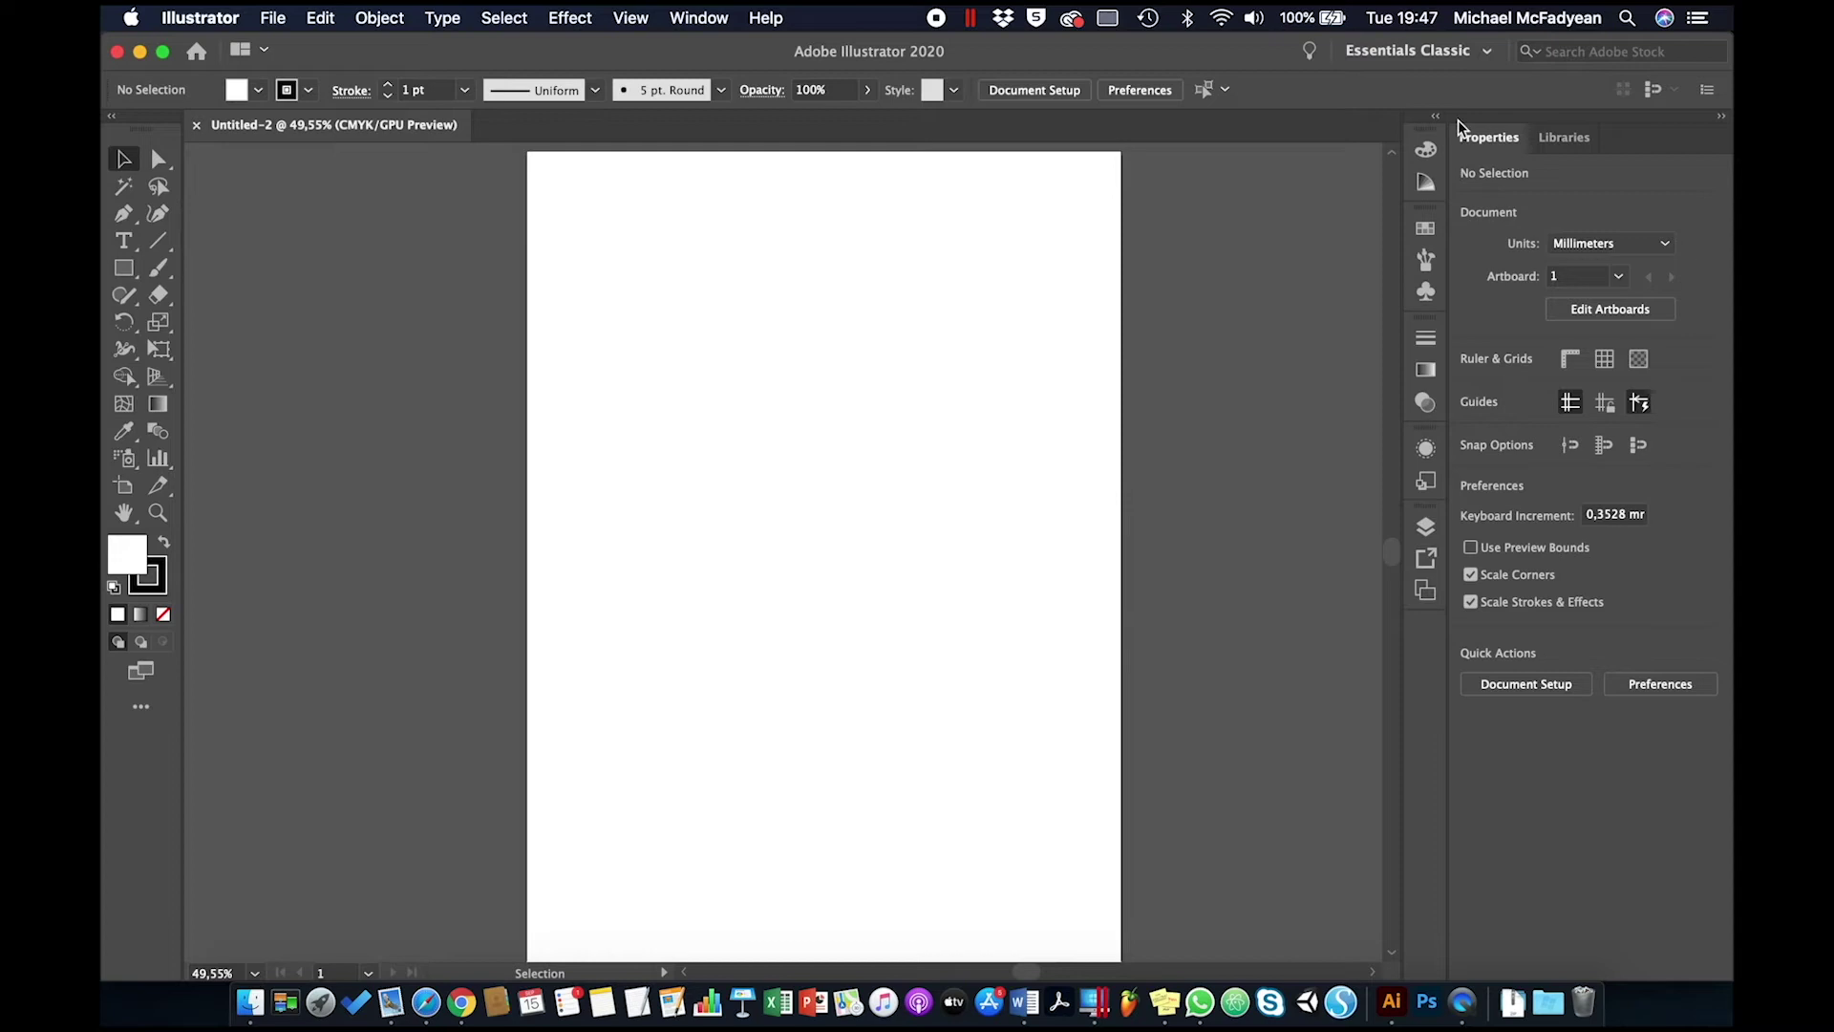
click(1487, 52)
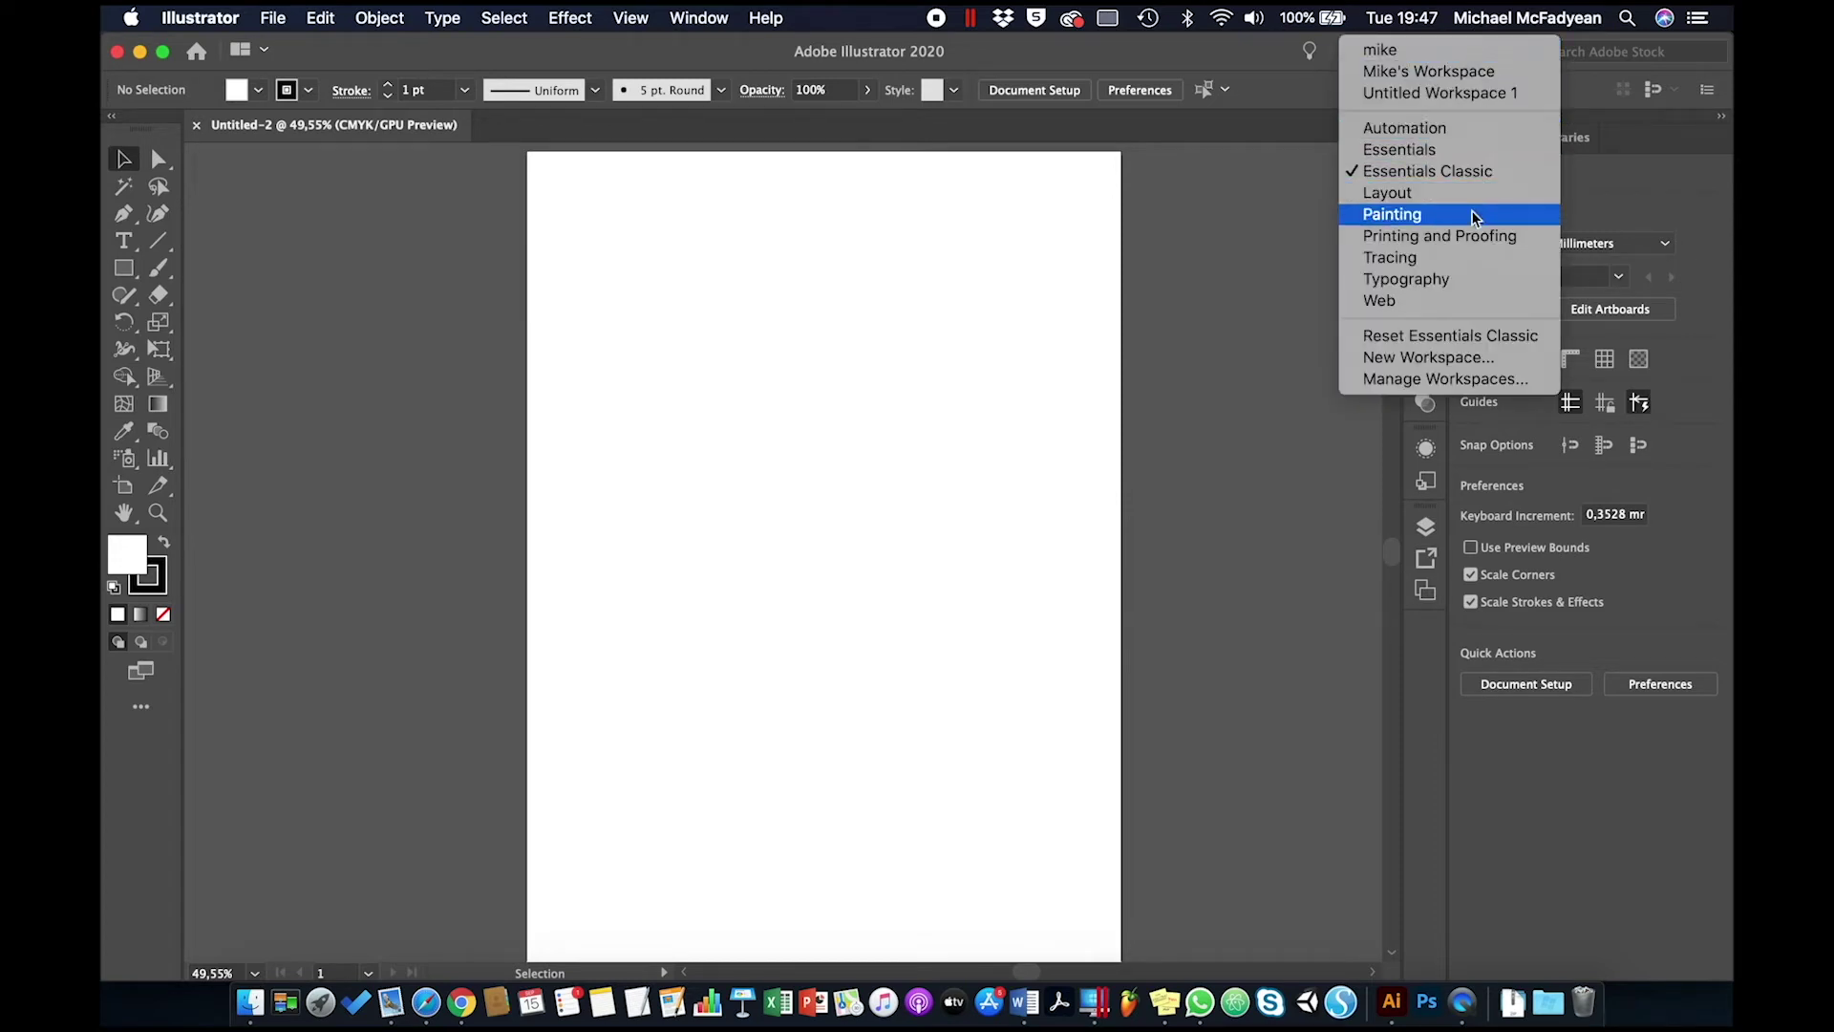
Switch to Typography, collapse the Properties panel and expand the Character panel
click(1436, 283)
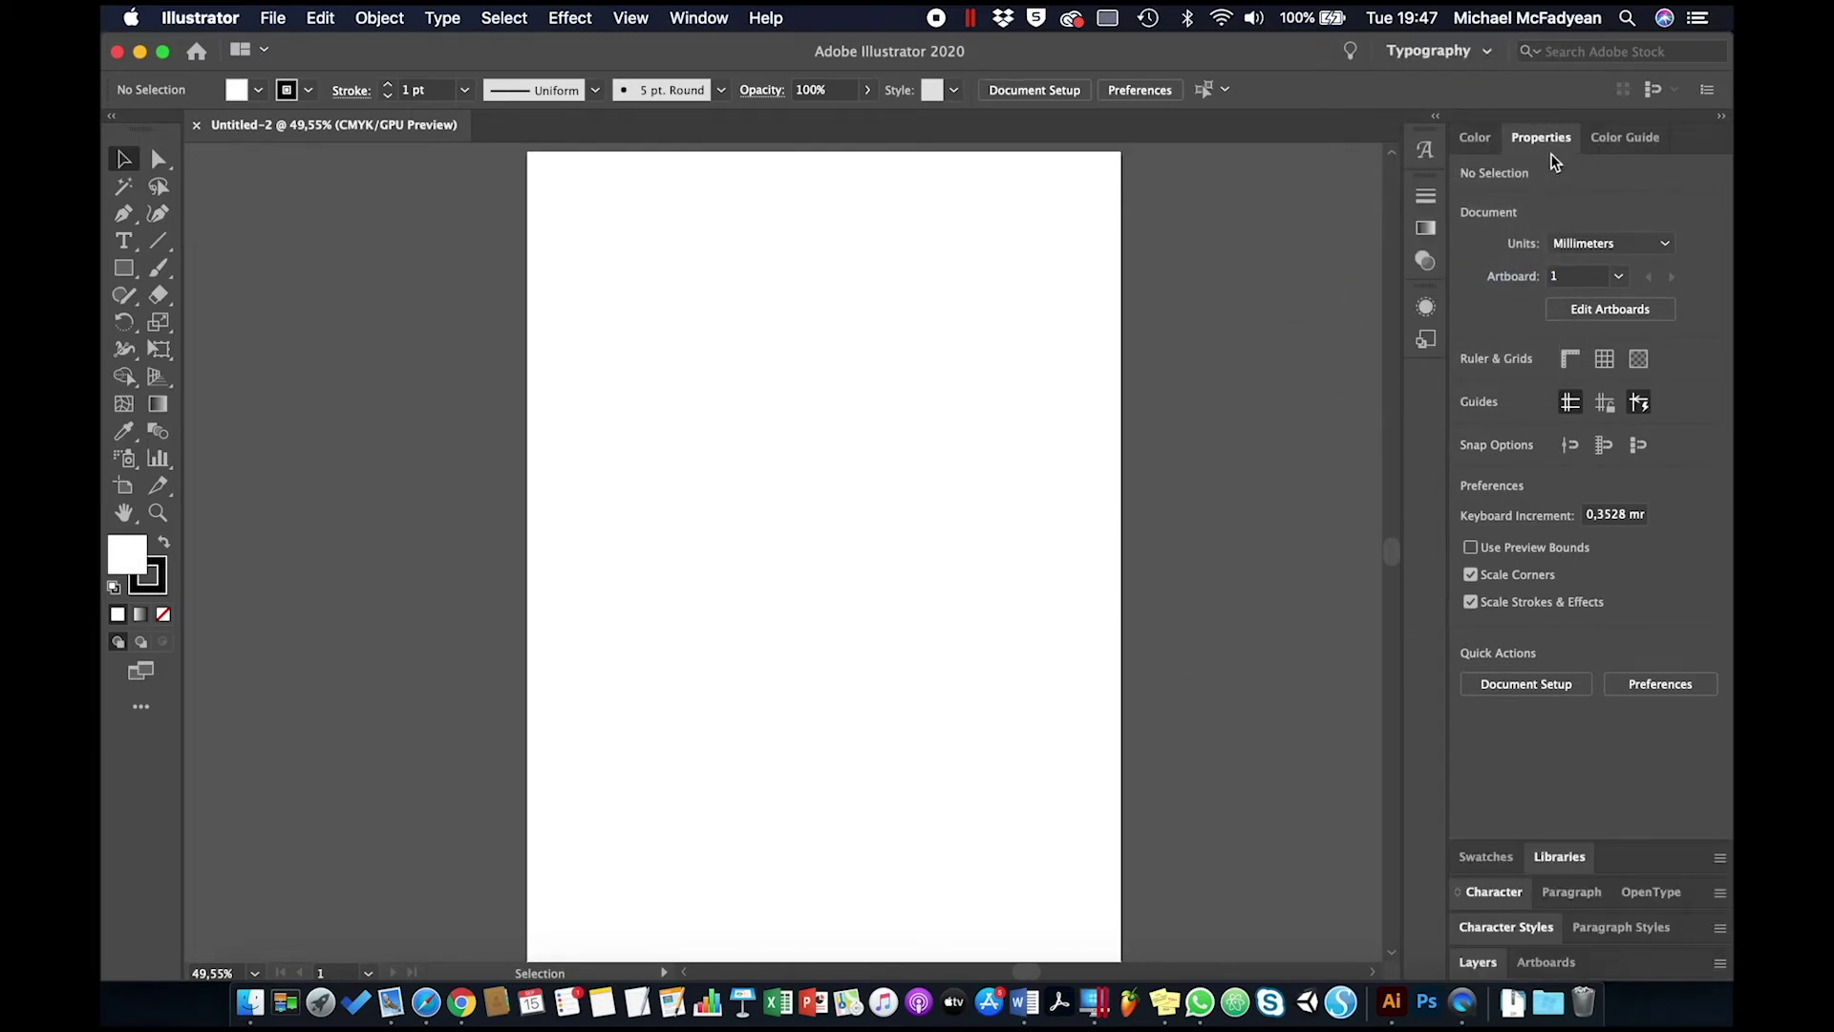
click(1547, 141)
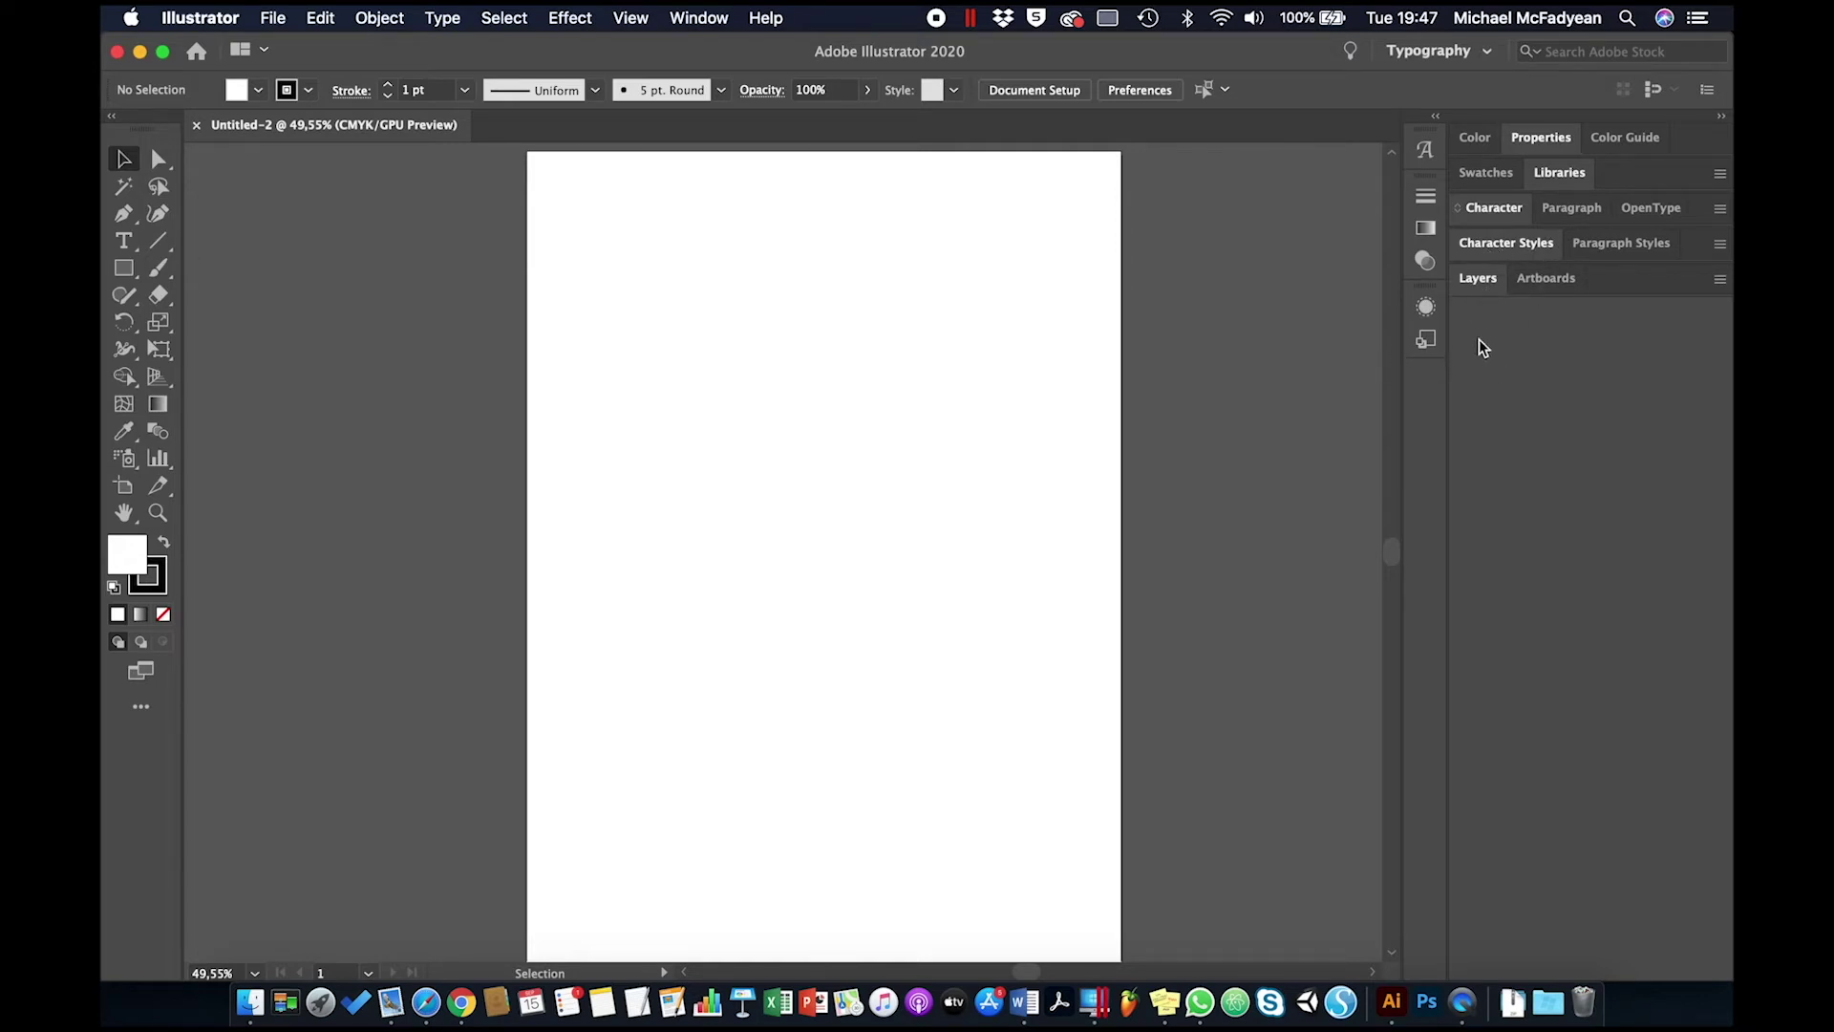
click(1507, 208)
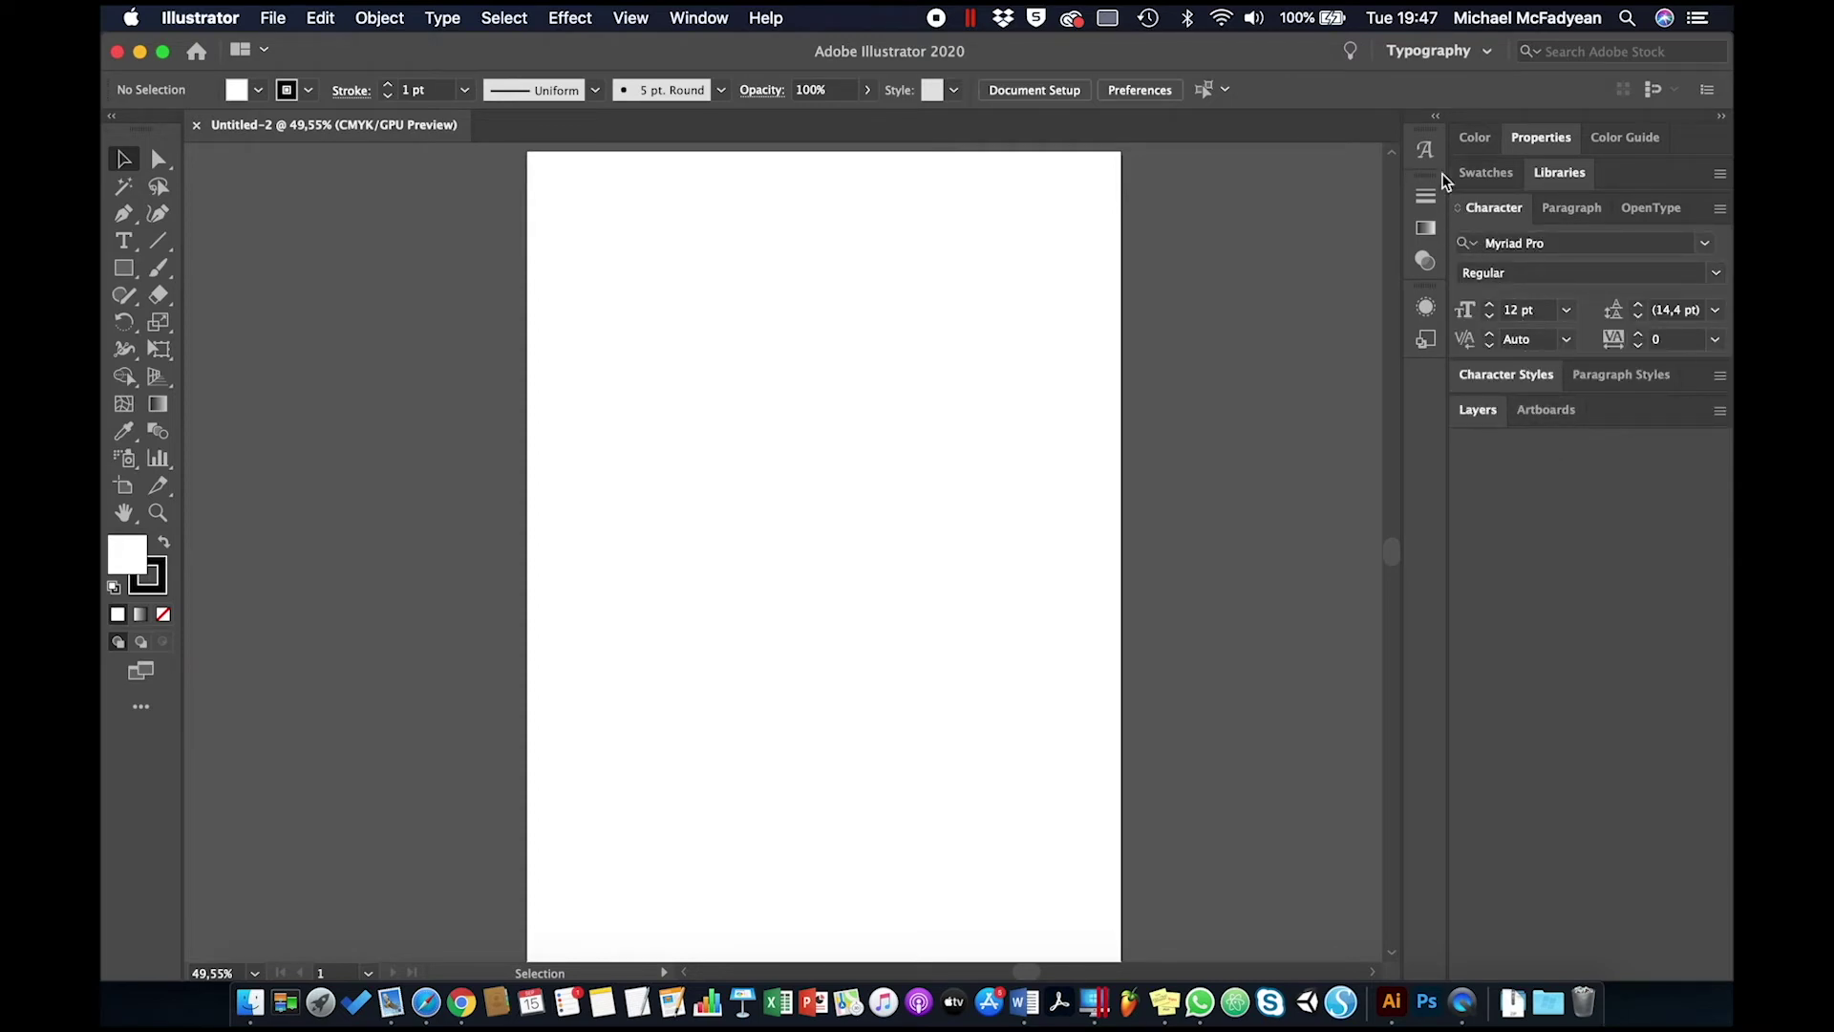
Group Character and Paragraph, dock Image Trace beneath them on the left, and refit the artboard
drag(1506, 215, 412, 299)
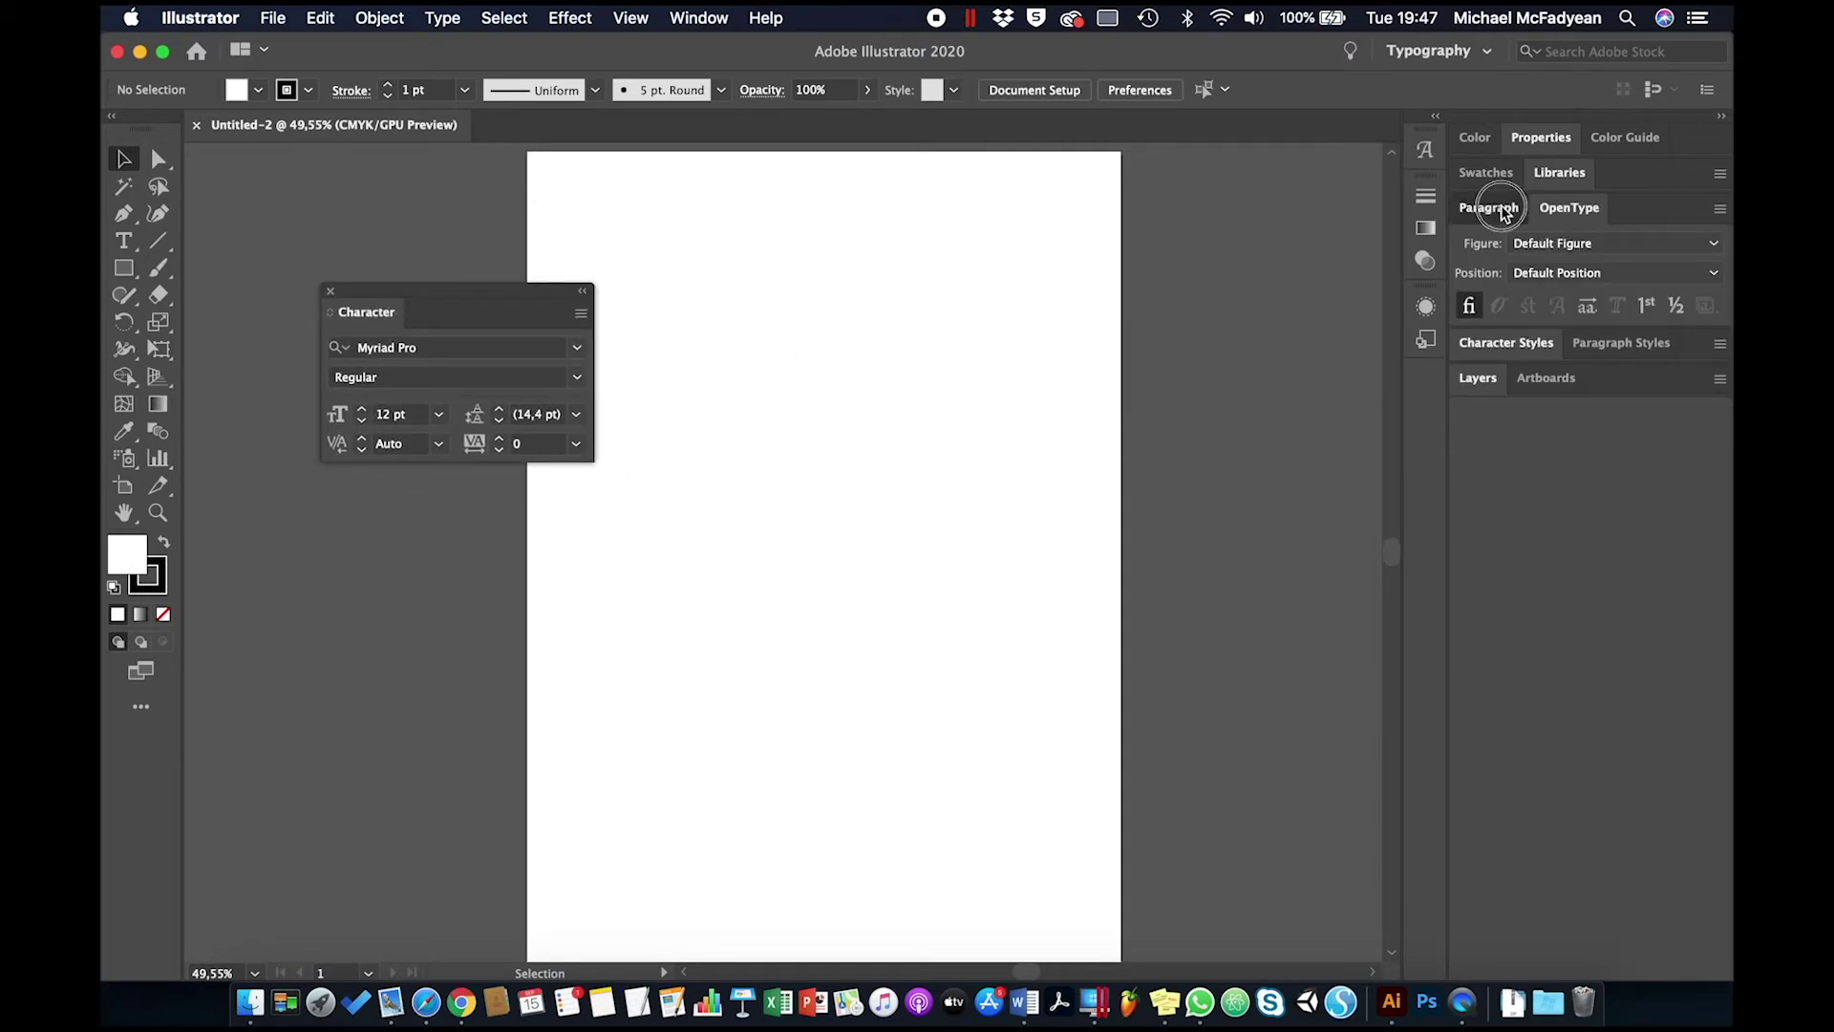
drag(1506, 212, 201, 339)
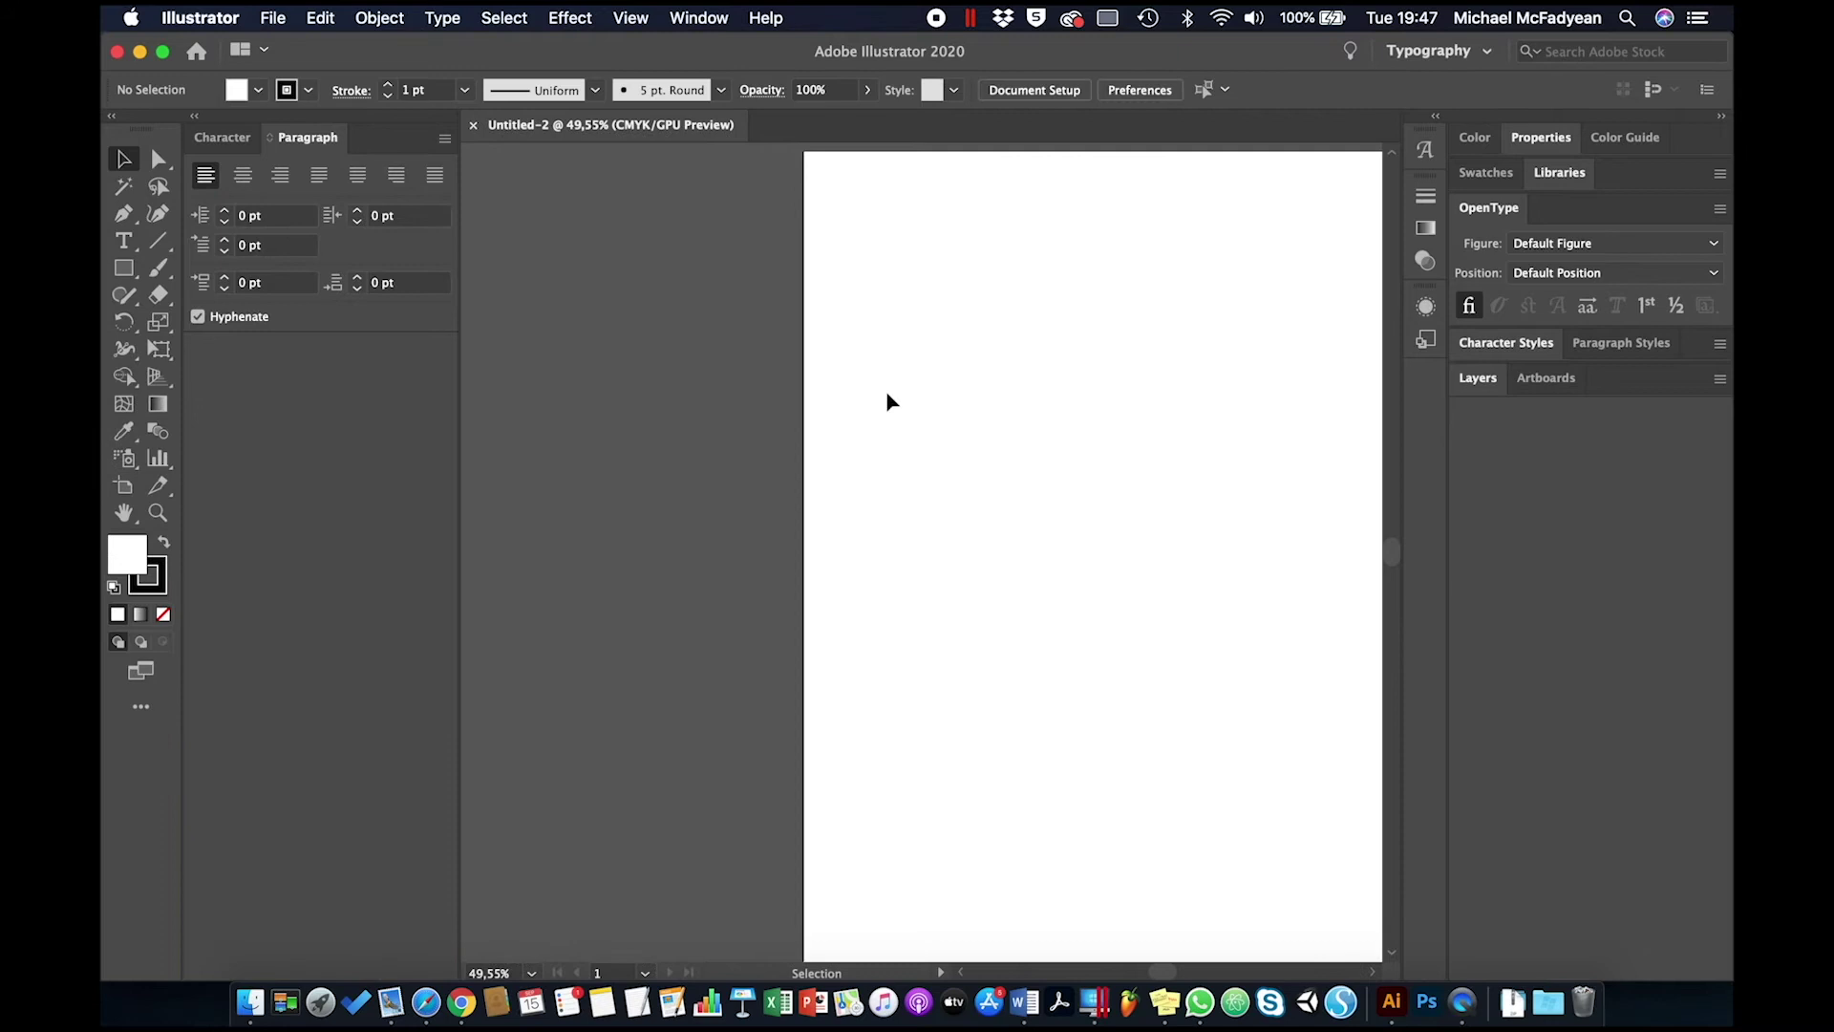
click(698, 17)
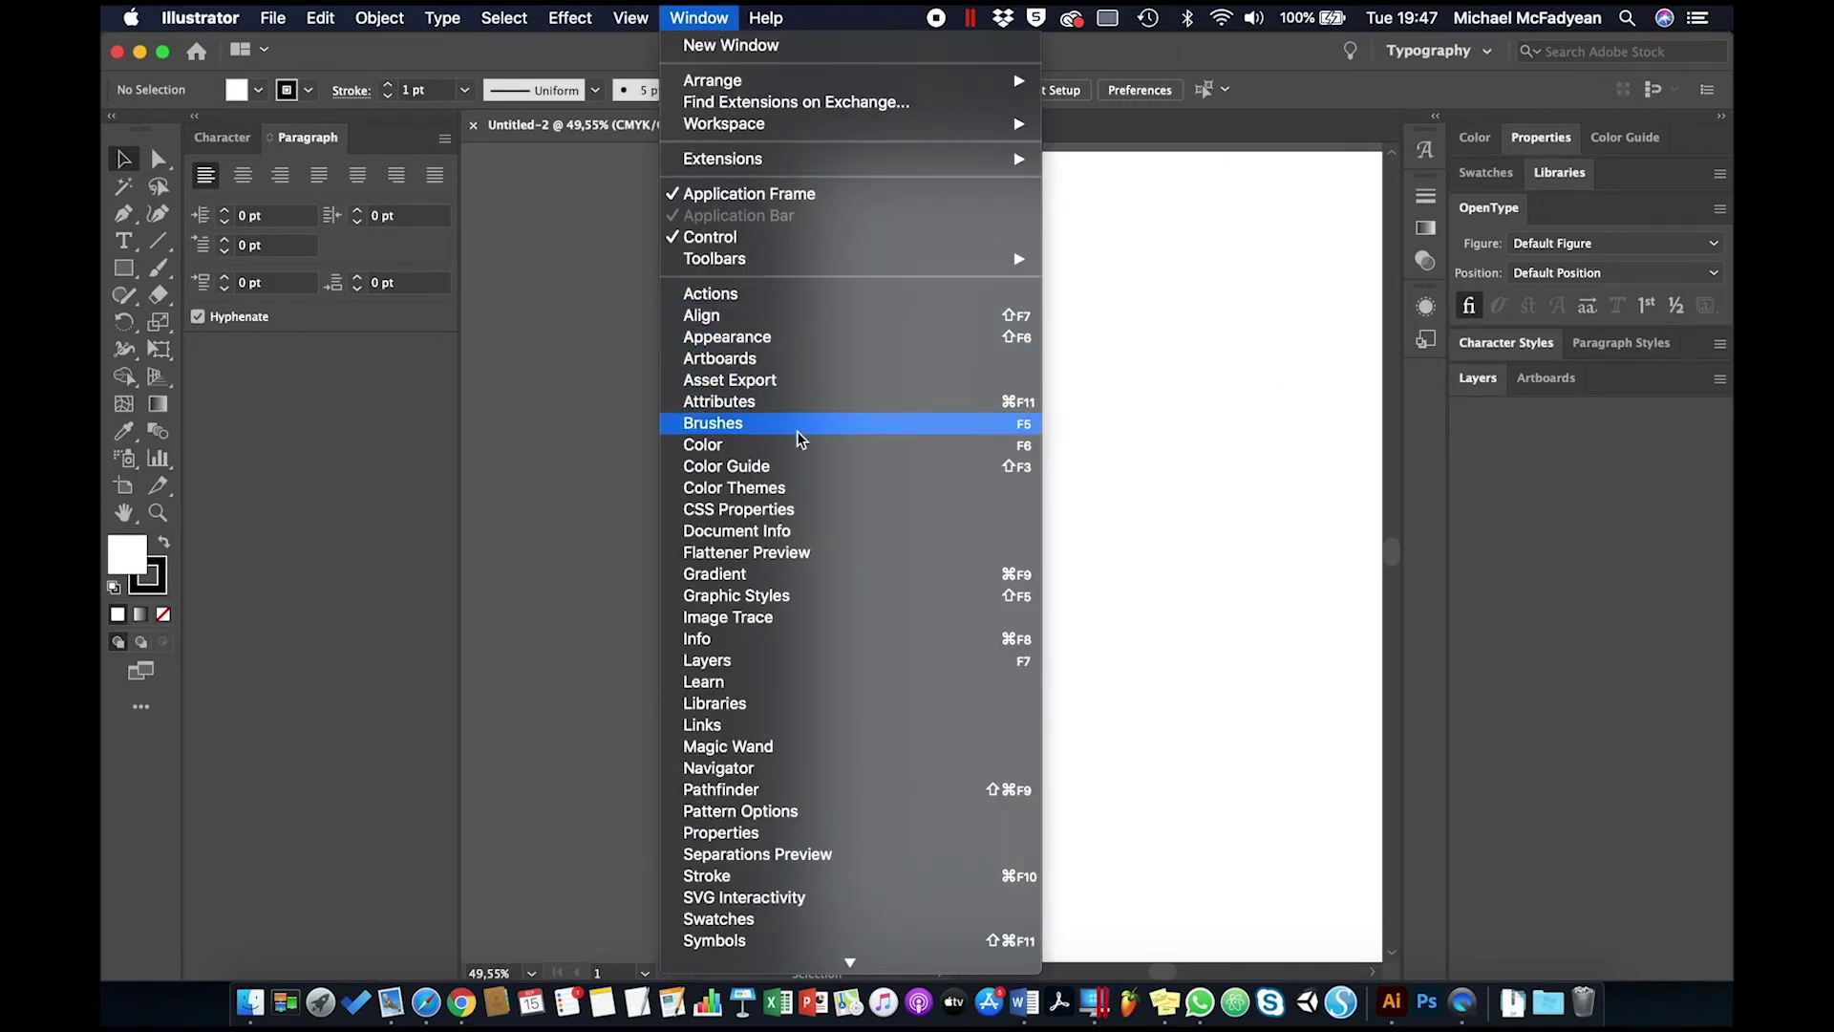
click(819, 618)
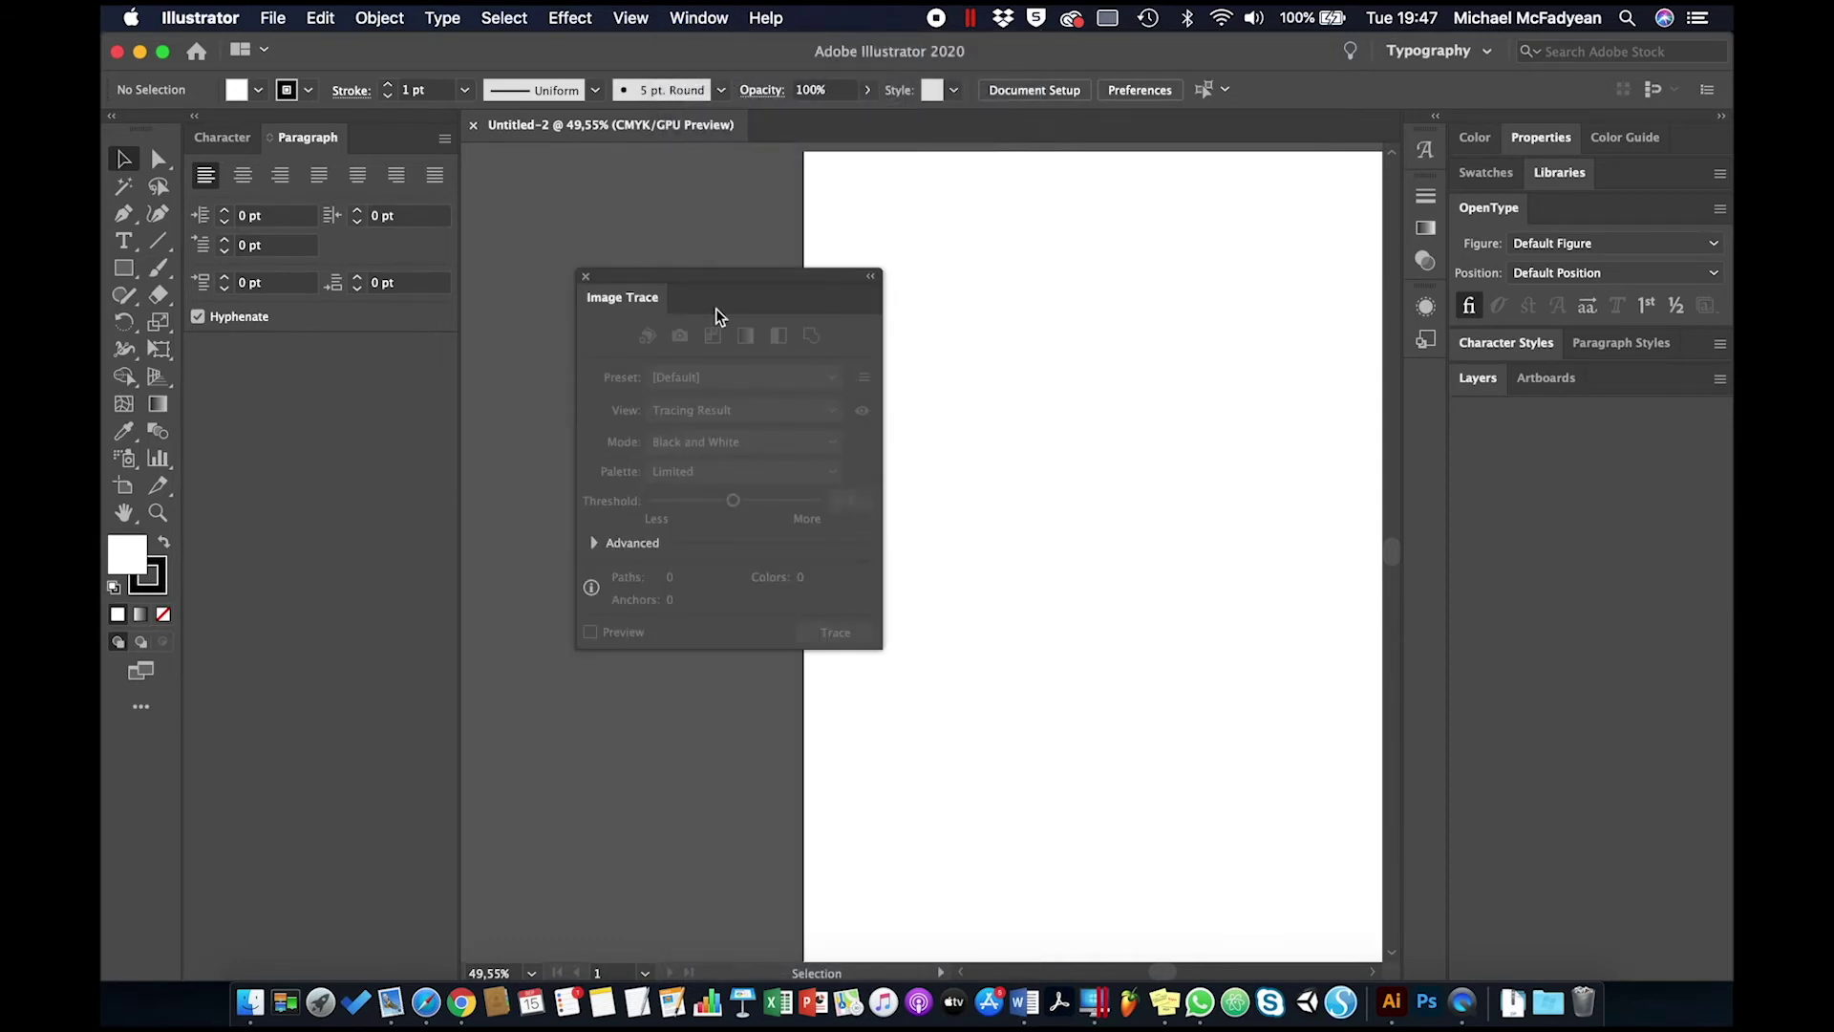
drag(720, 280, 320, 354)
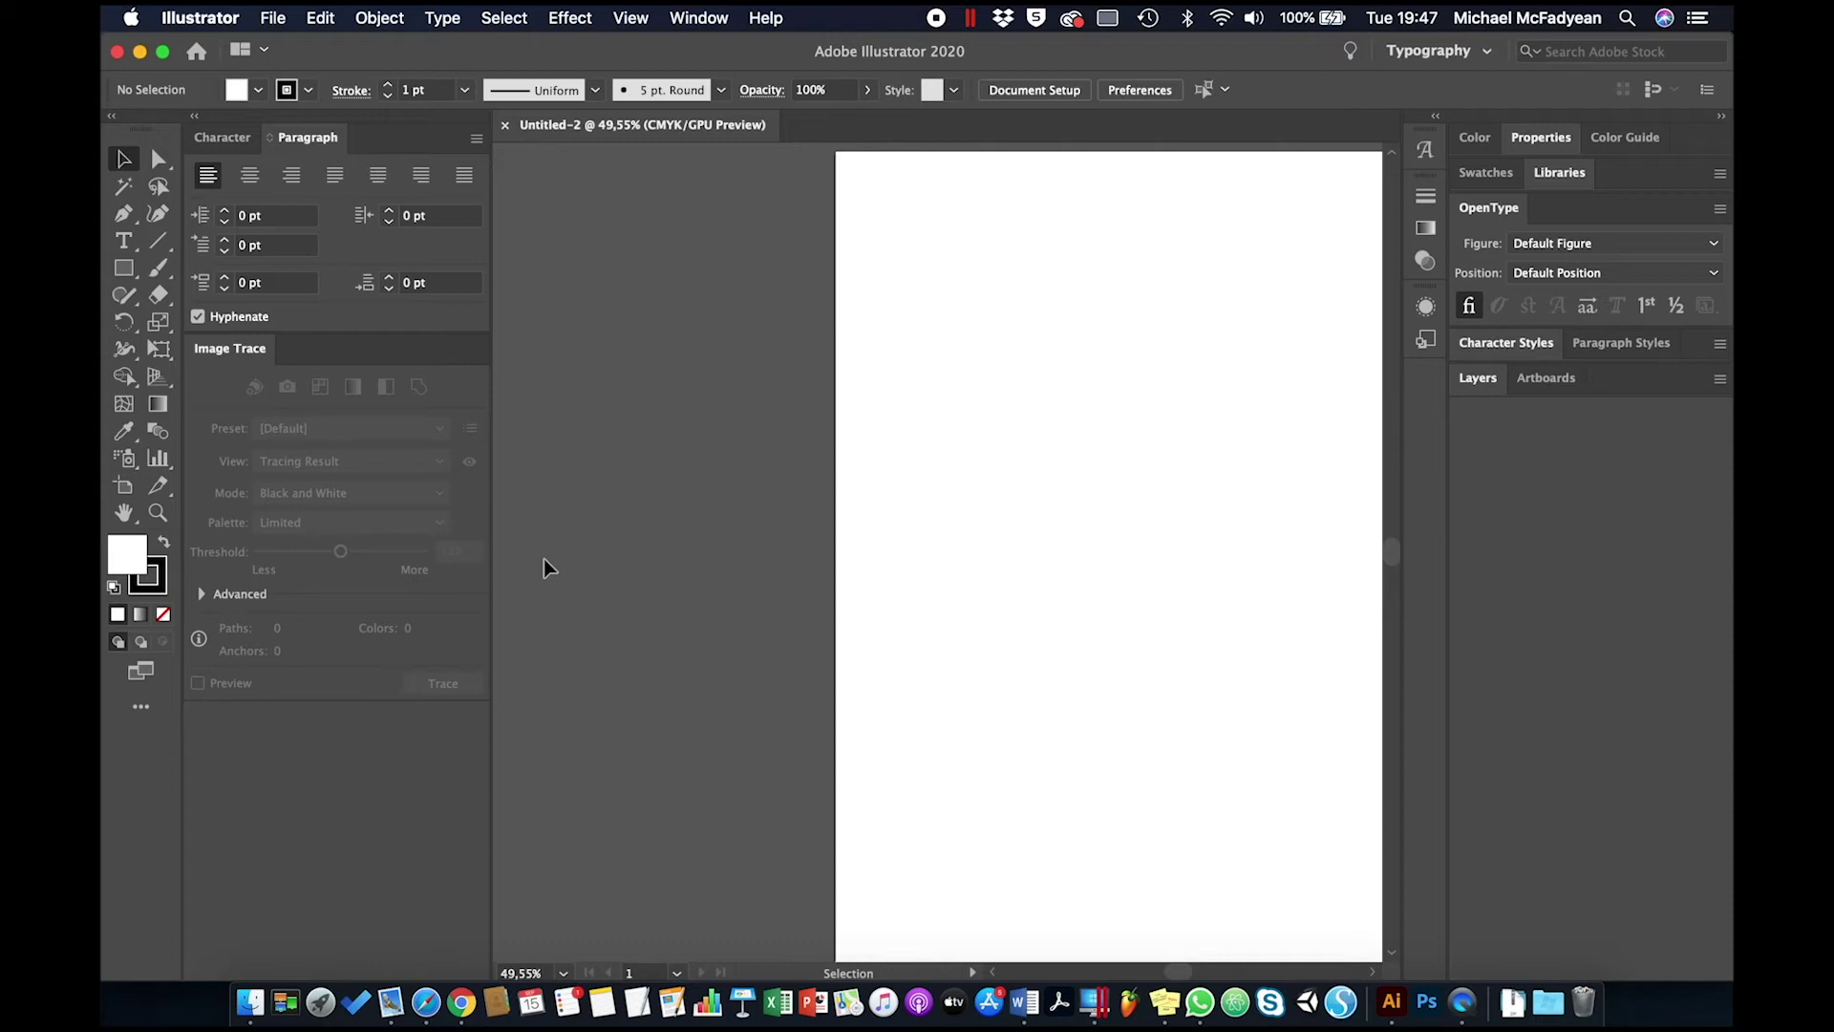
key(super+0)
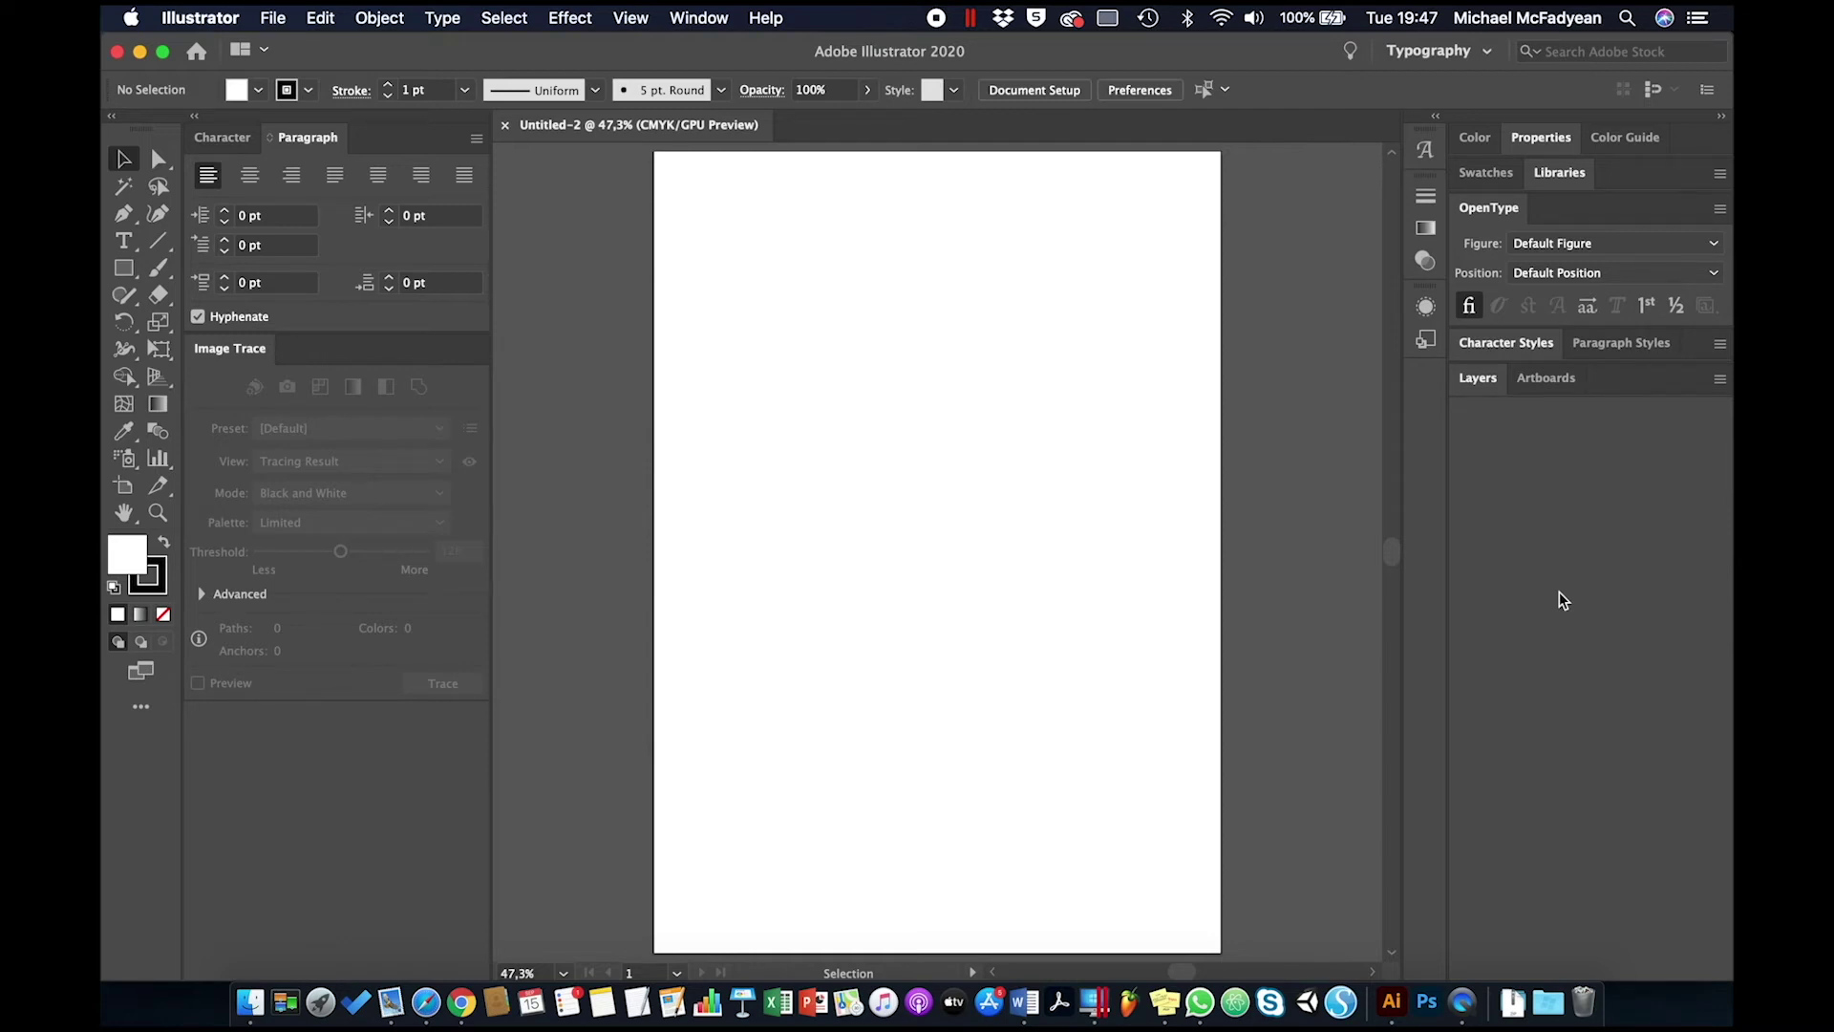
Save the current panel layout as a new workspace named 'Awesome Workspace'
click(1484, 54)
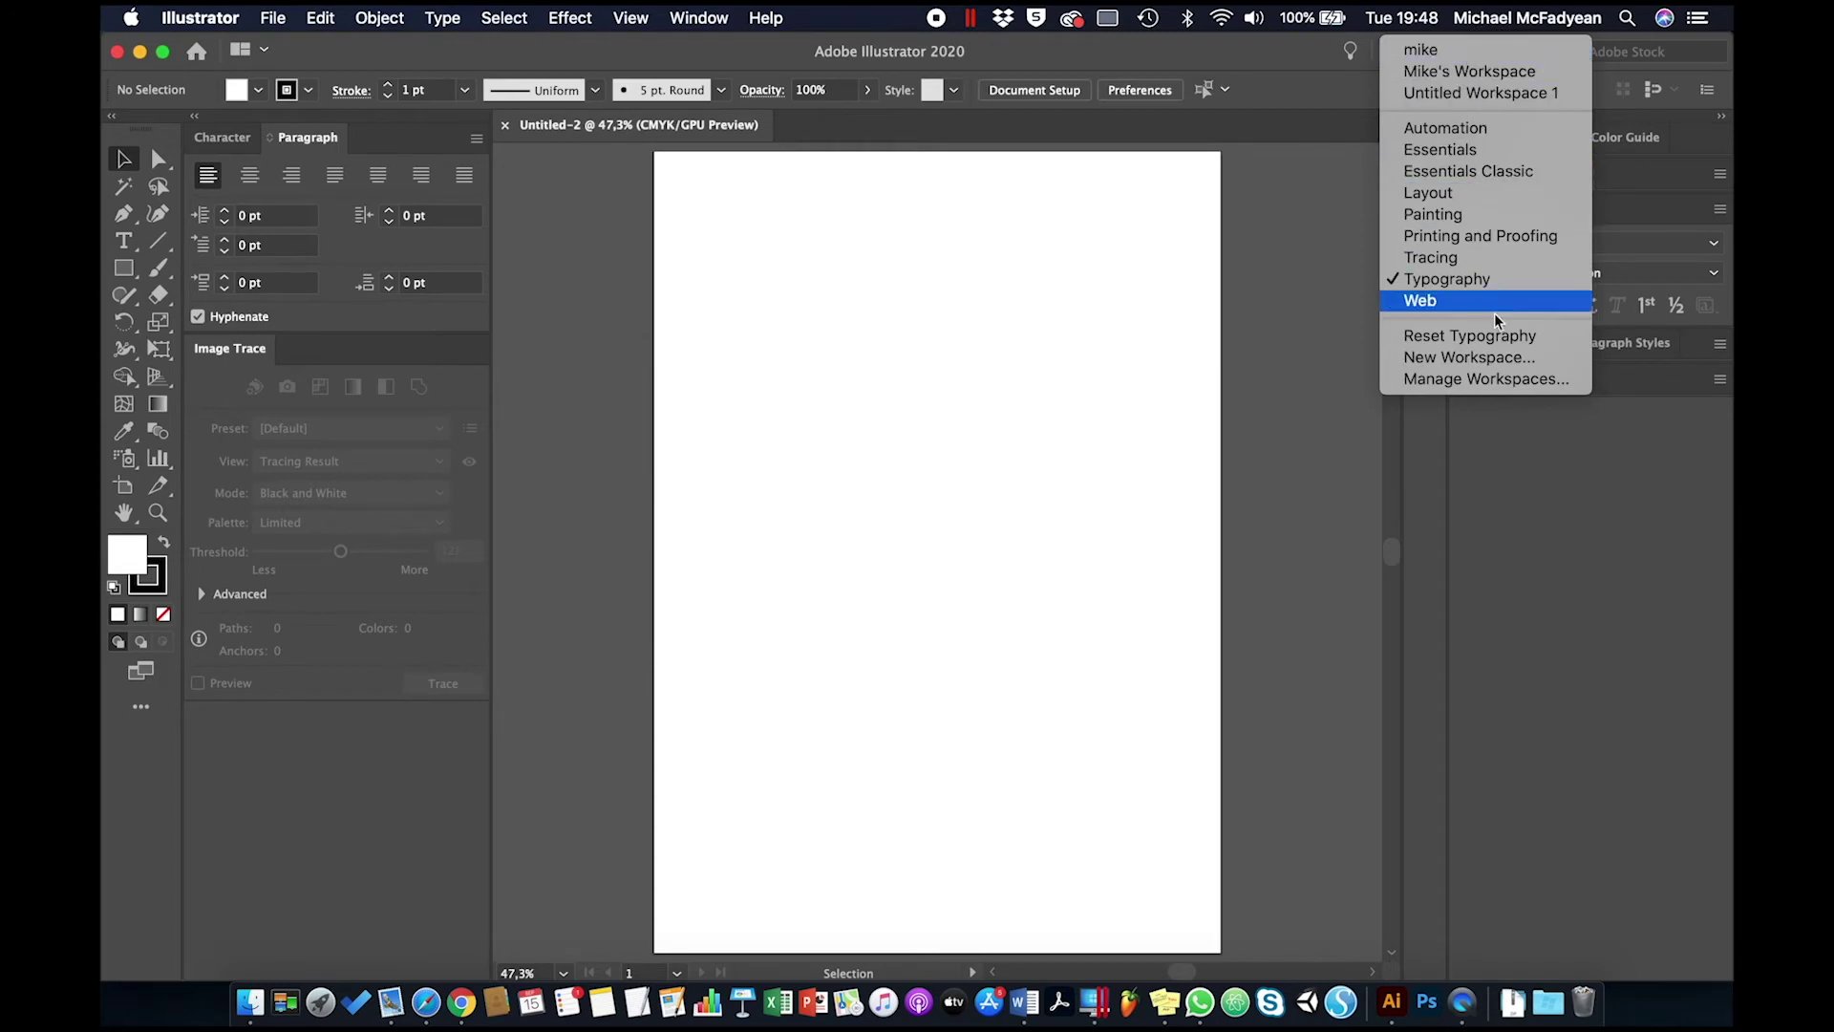
click(1490, 359)
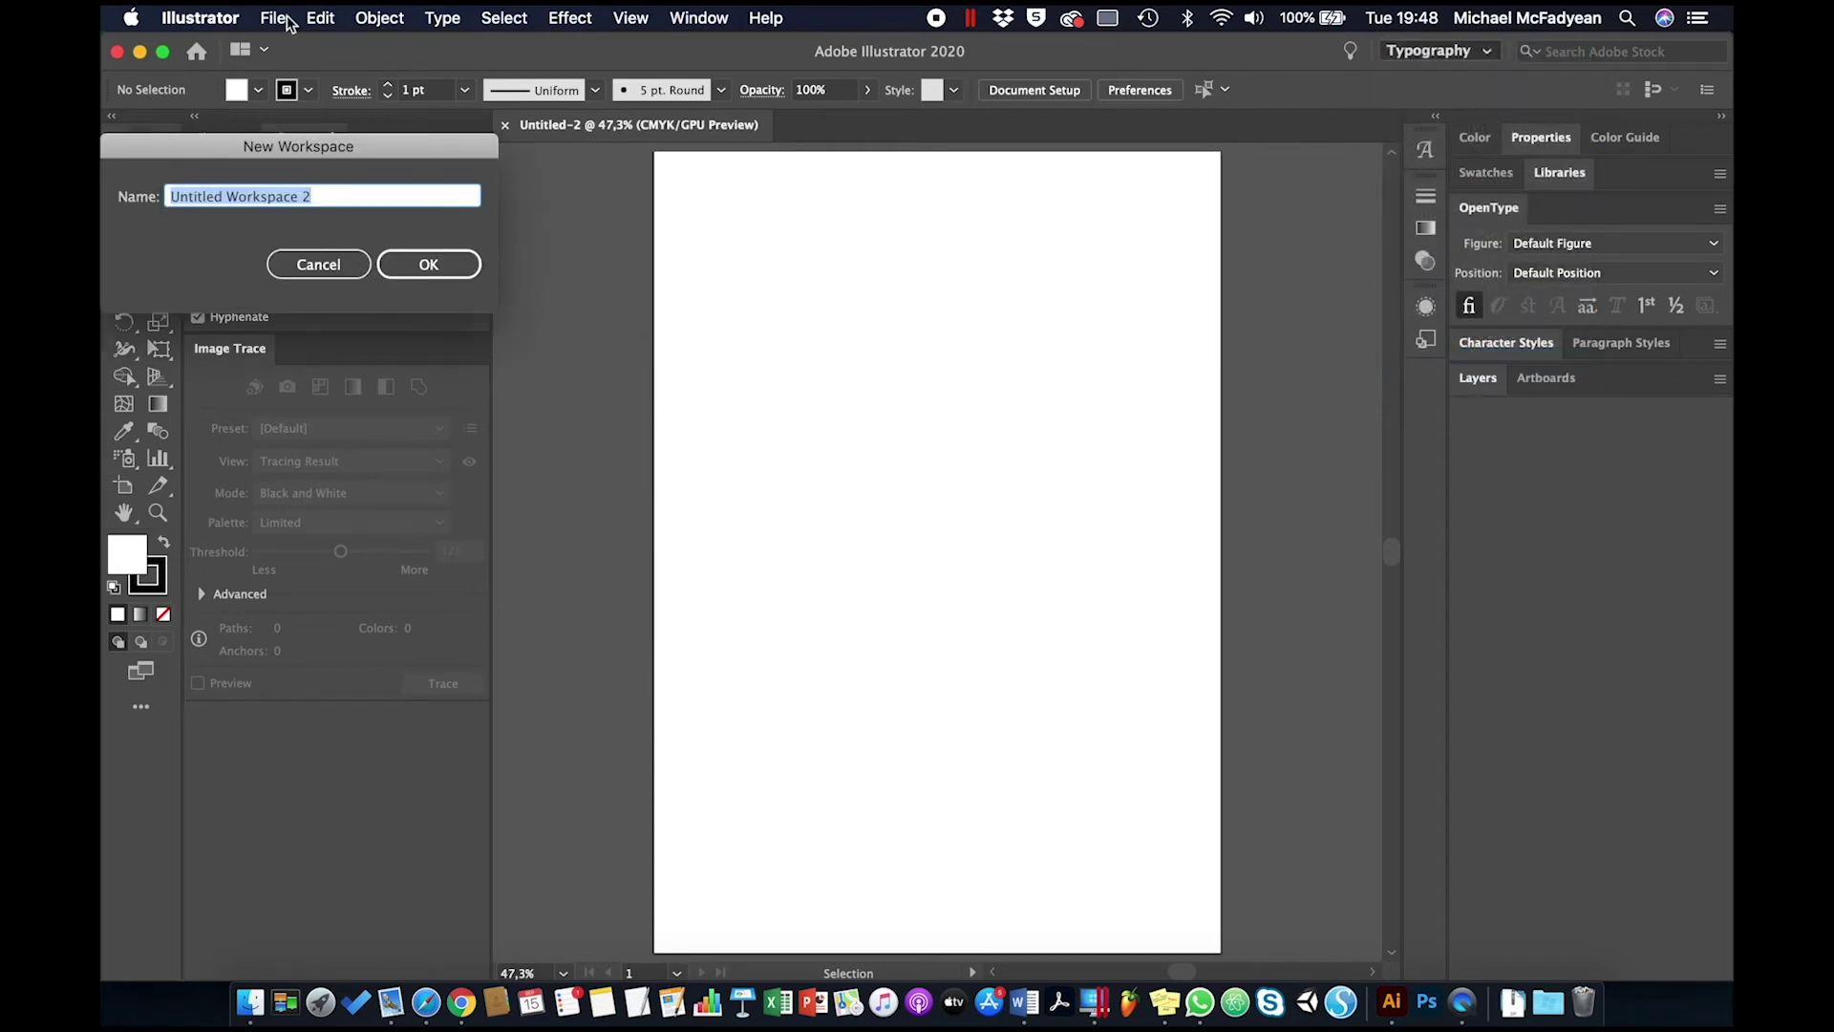
drag(349, 147, 955, 352)
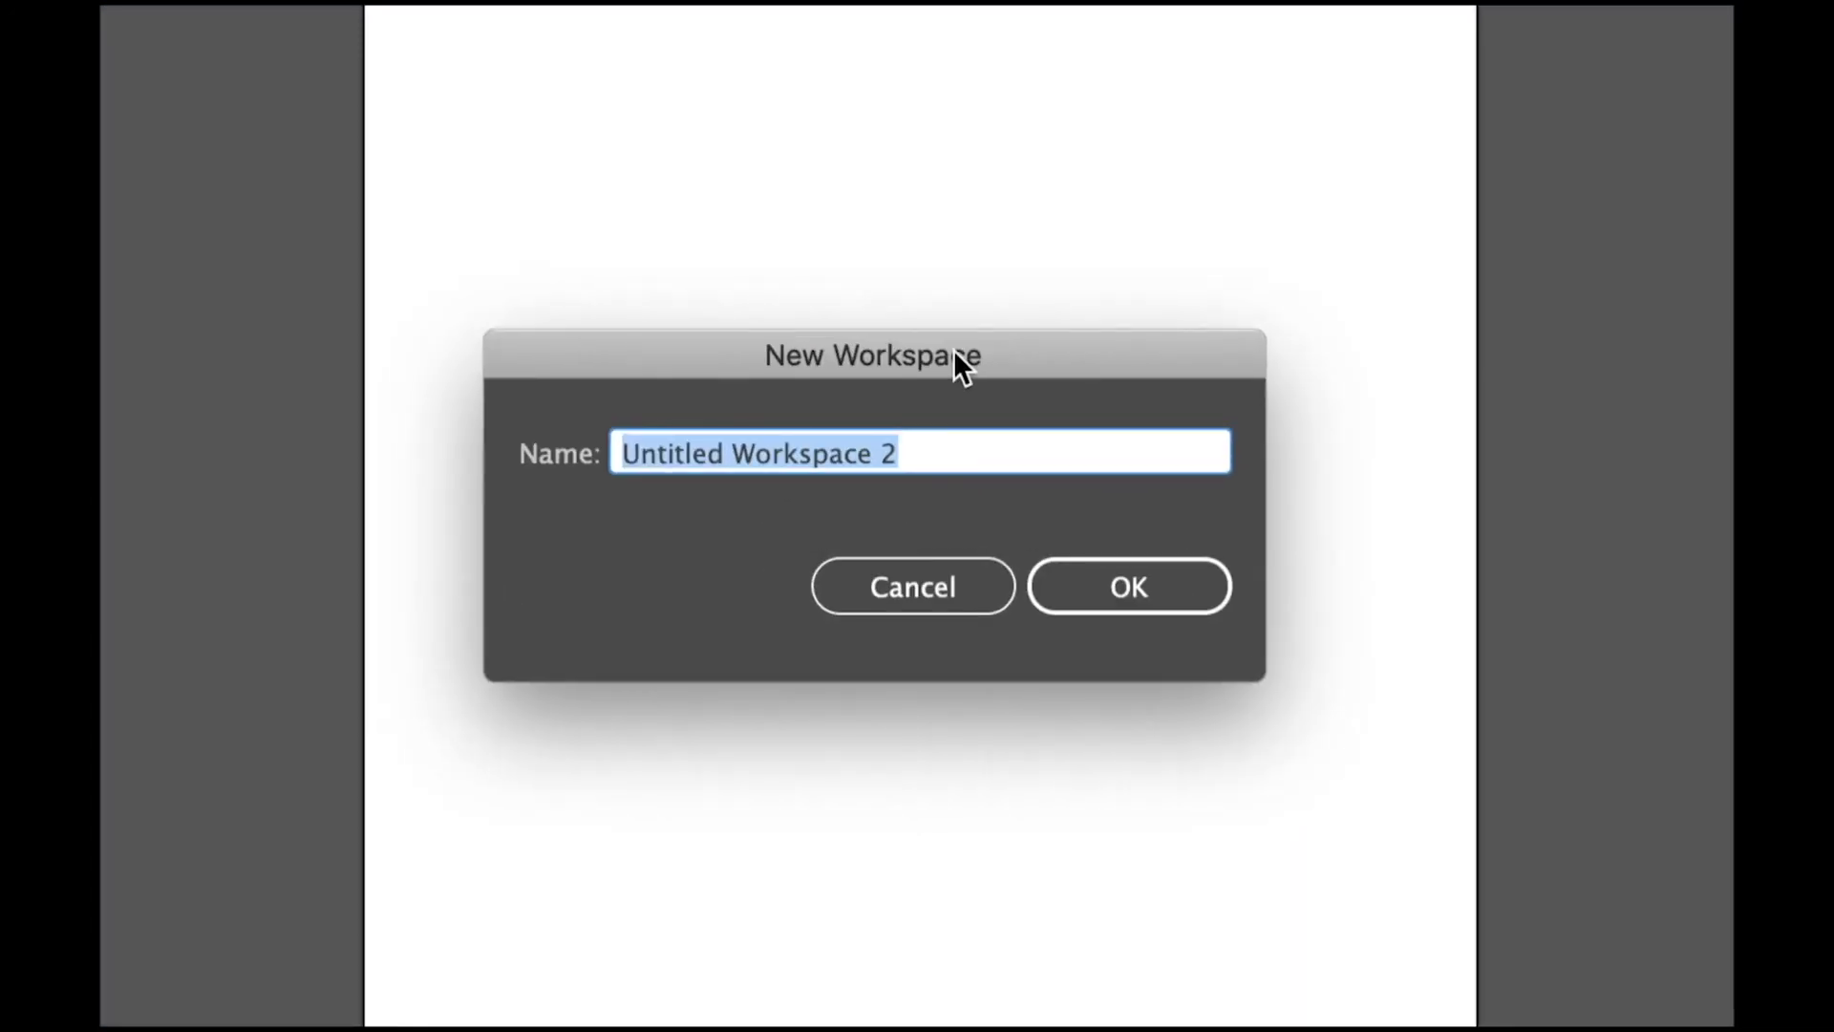
text(Awesome W)
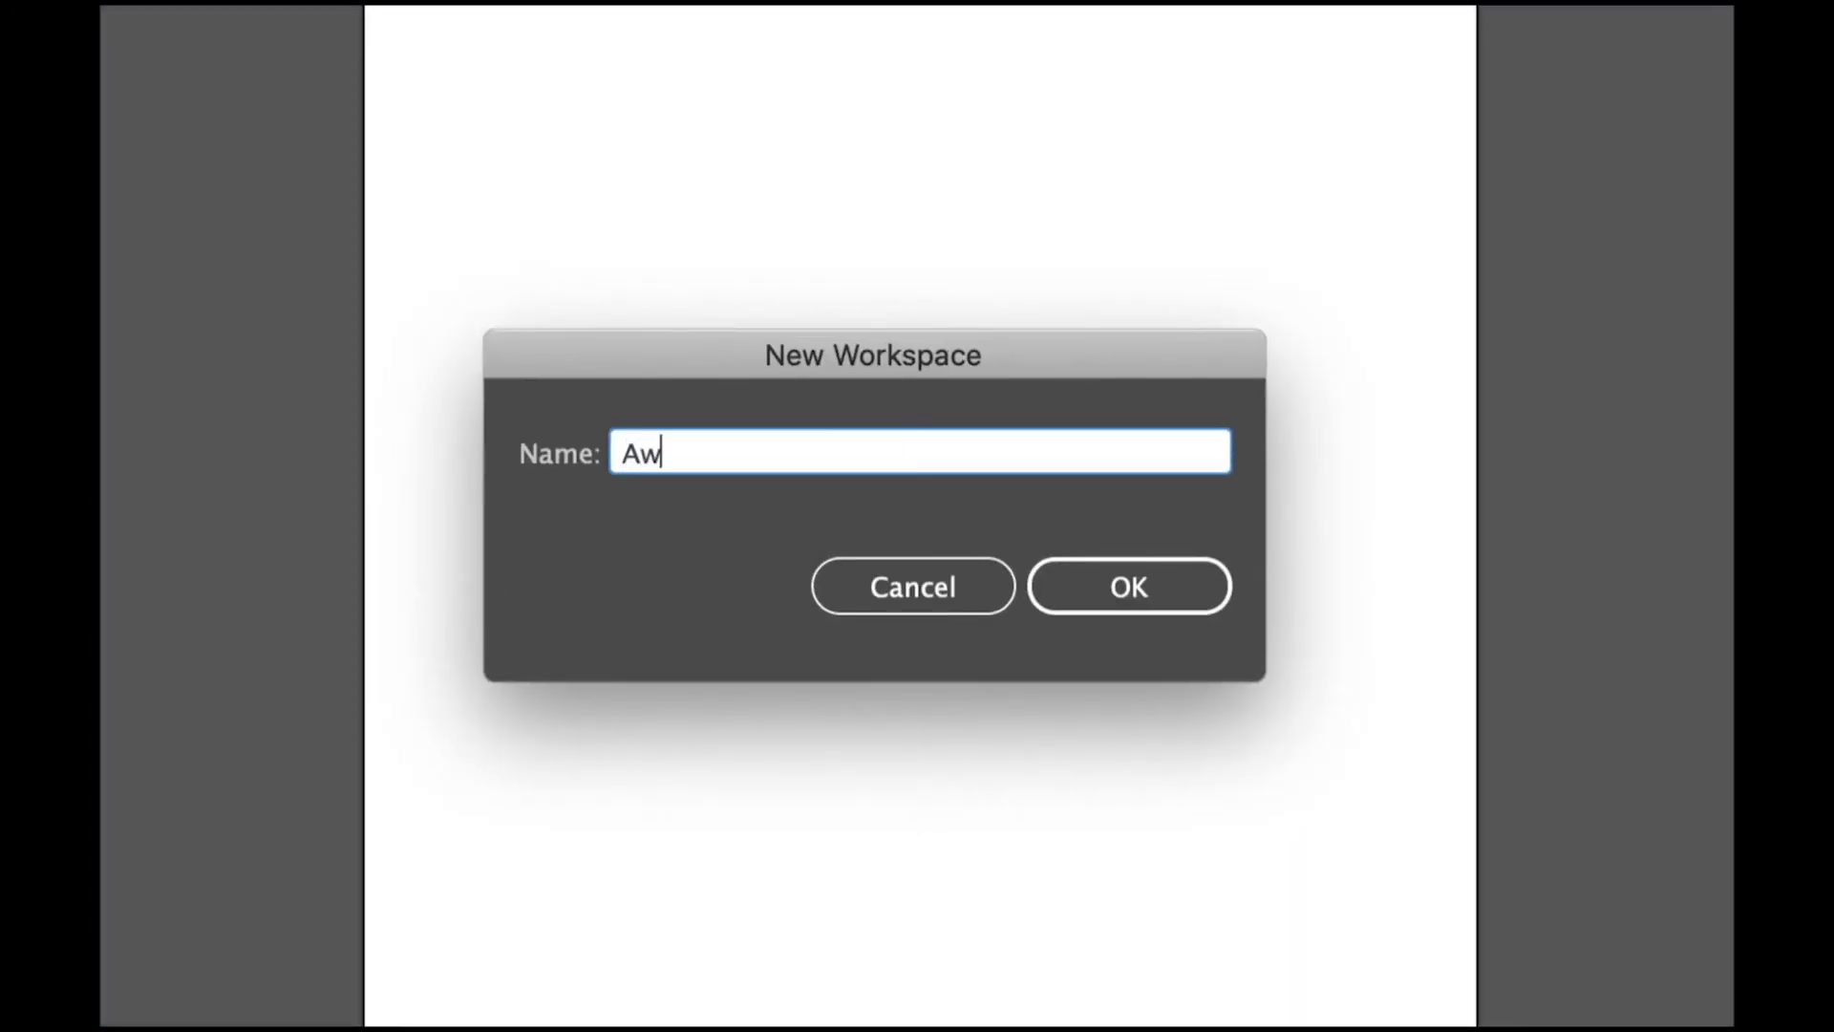
text(orkspace)
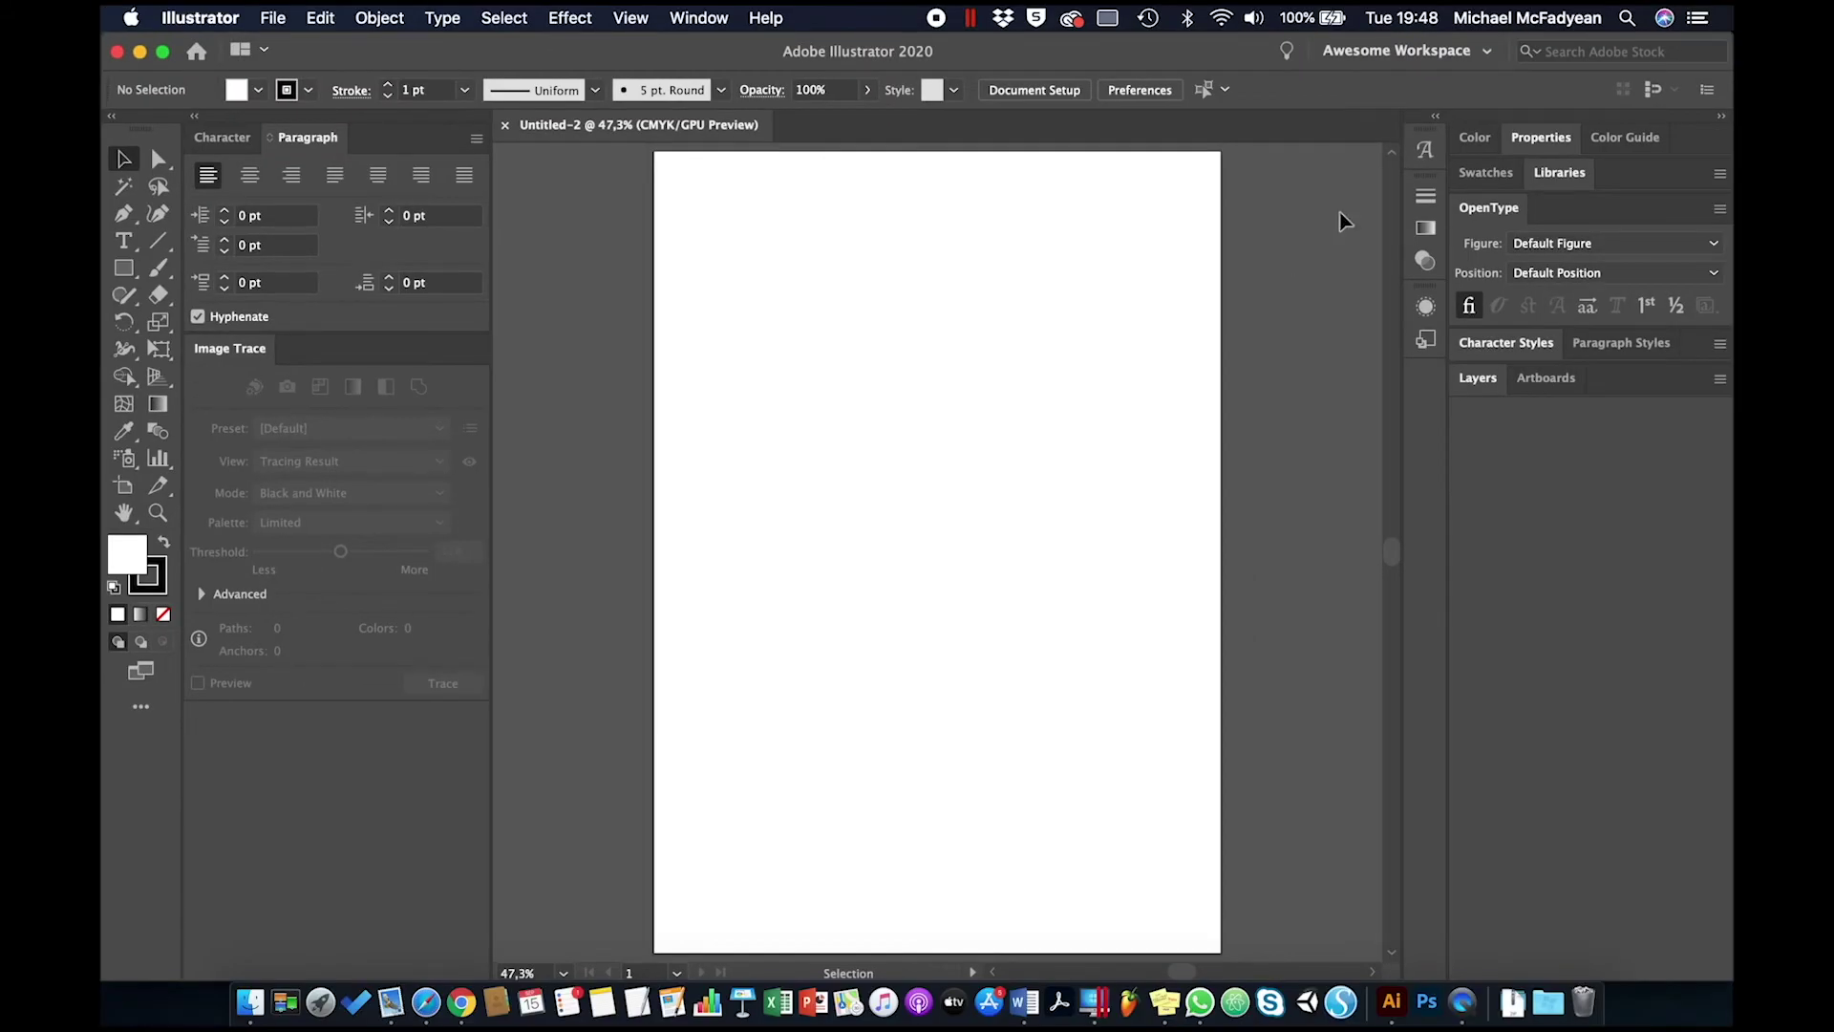
click(1471, 49)
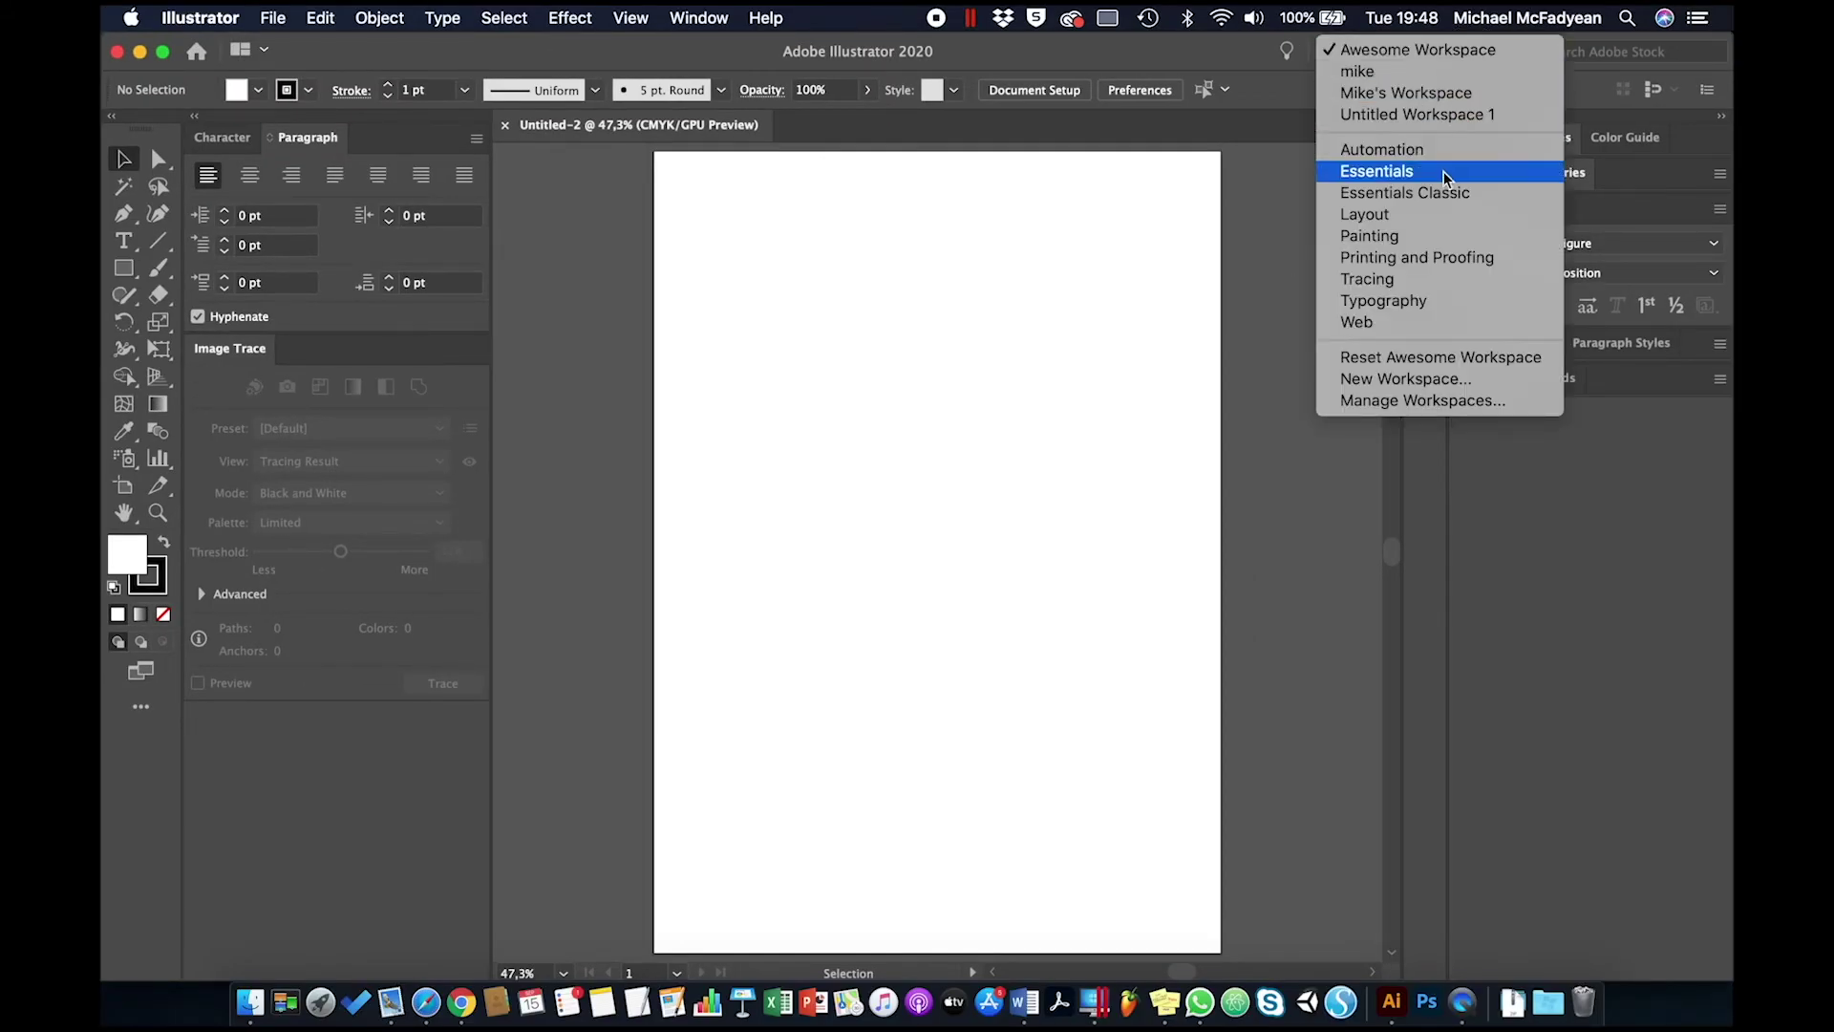
key(Escape)
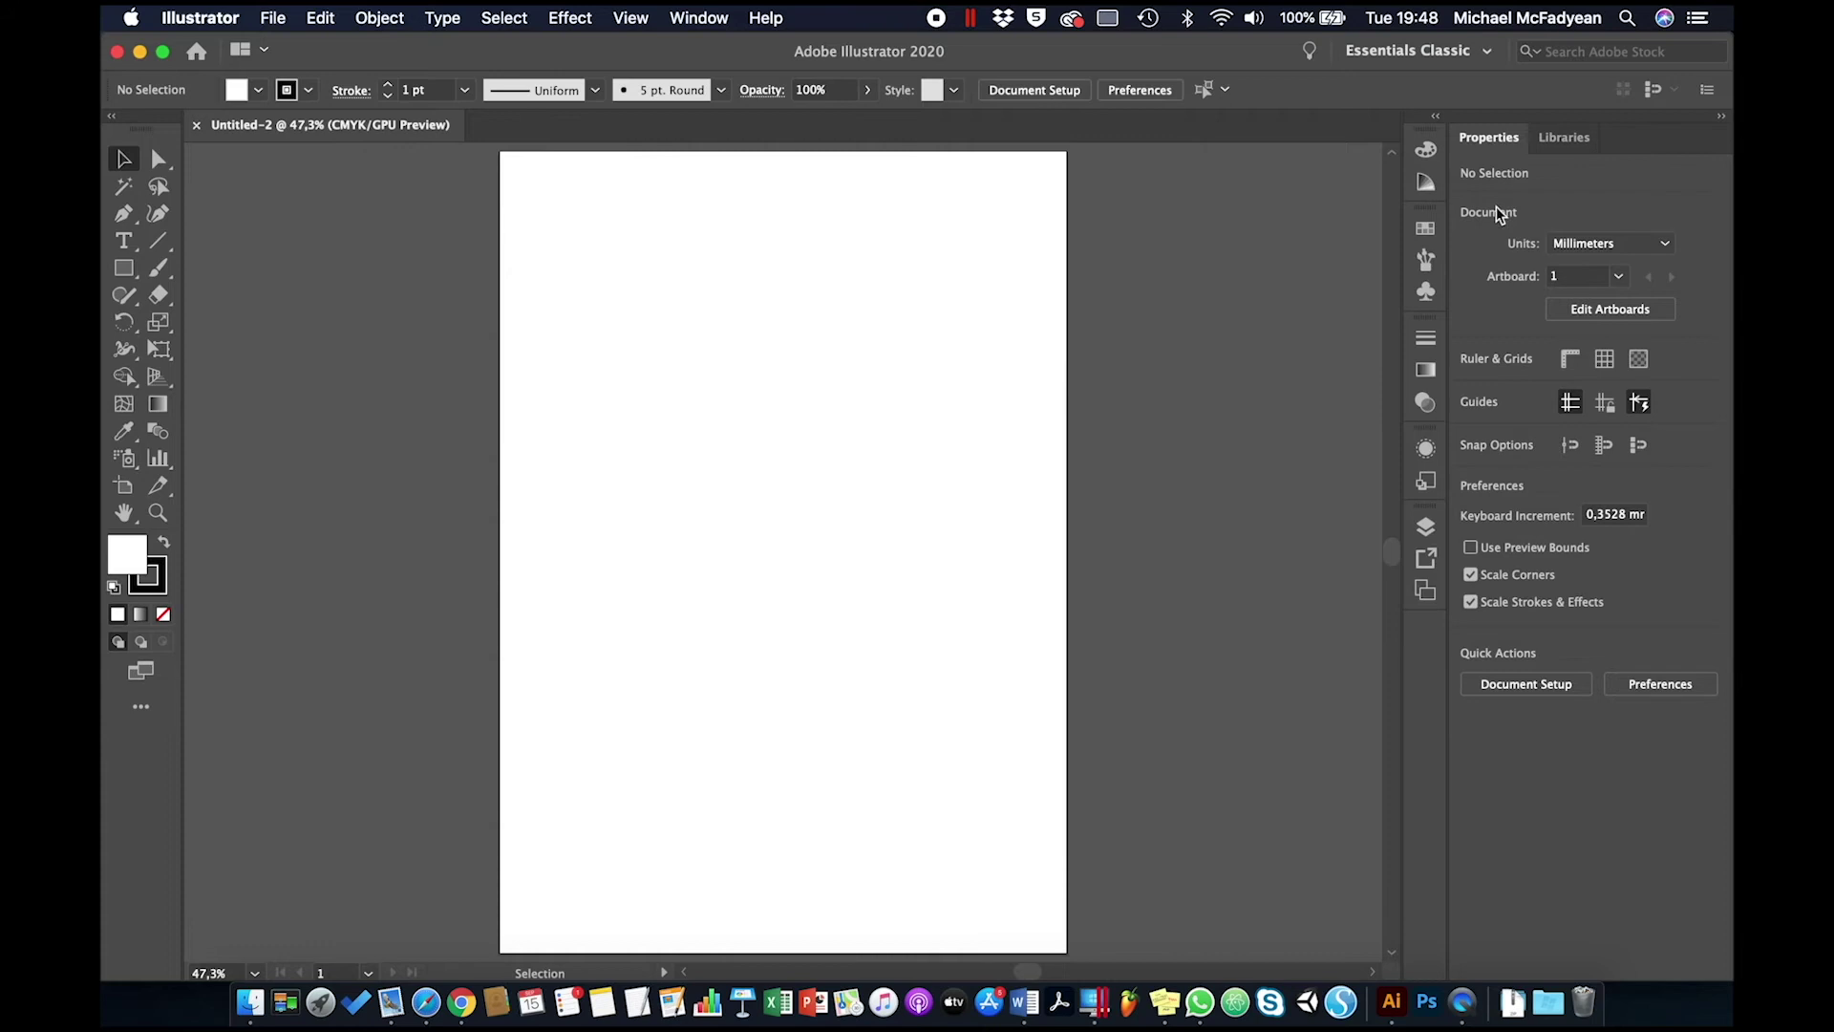
click(1480, 51)
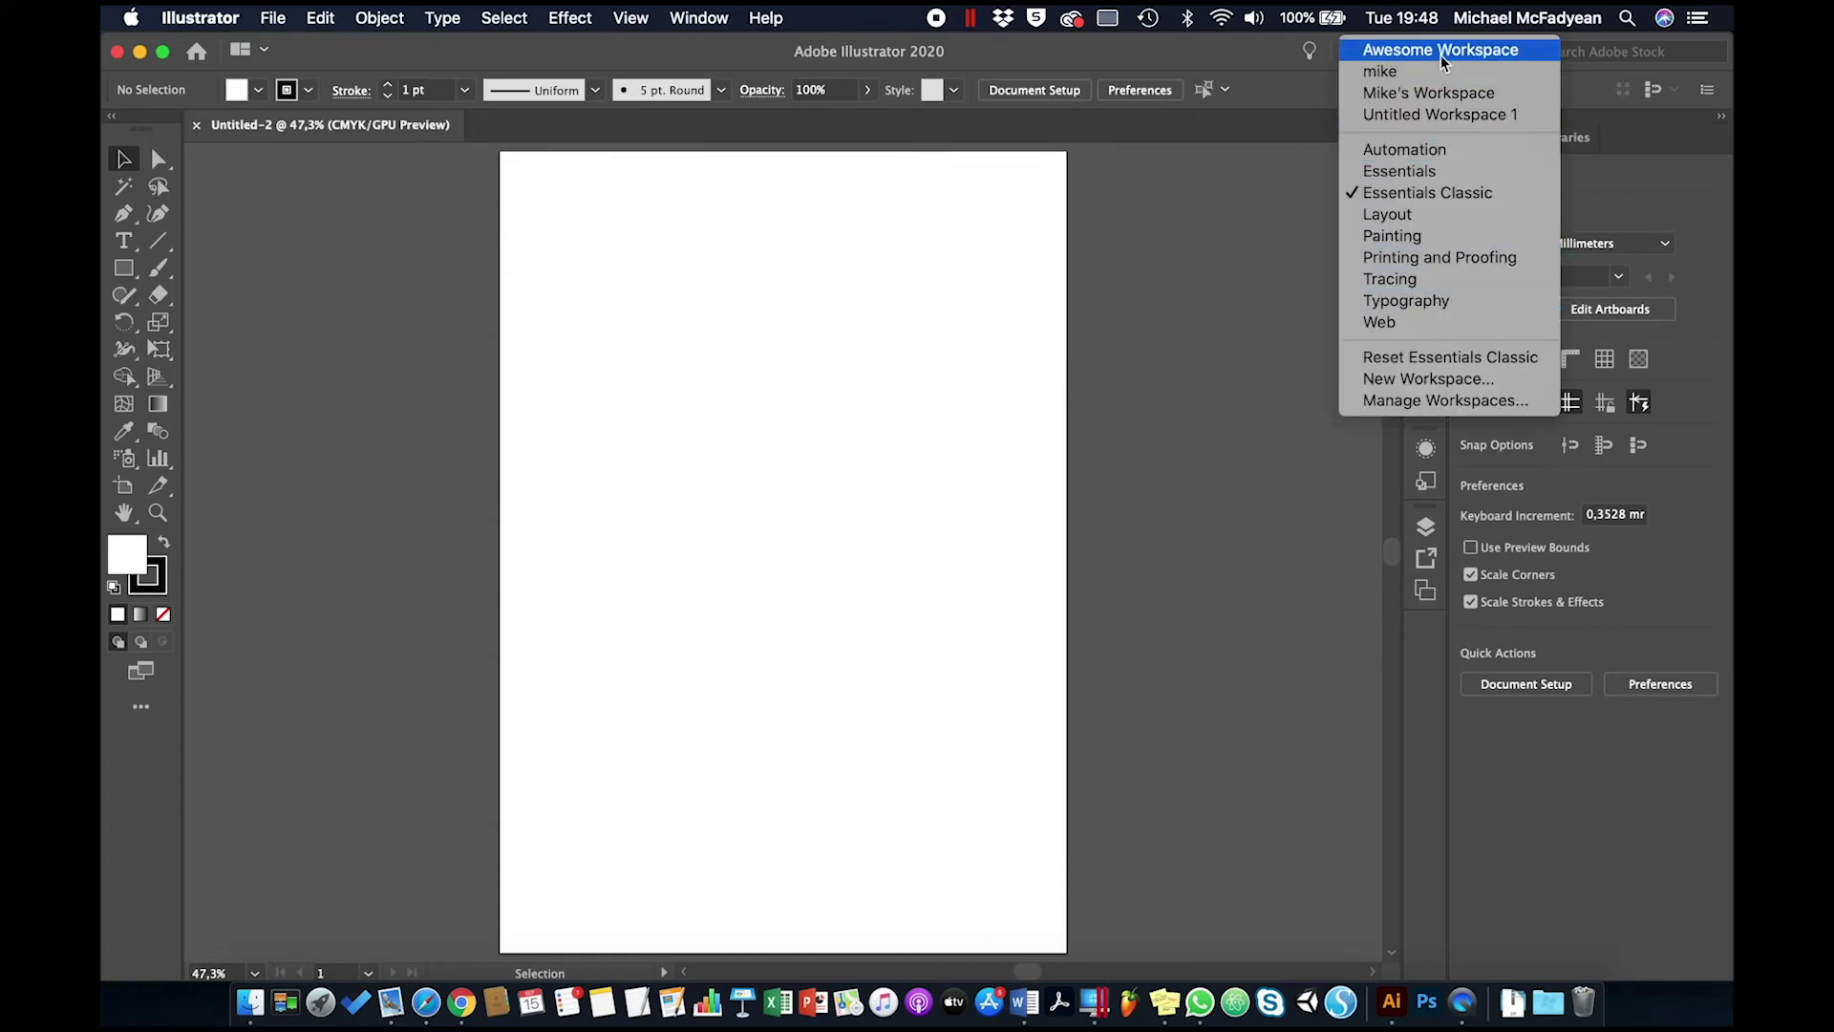
click(1396, 51)
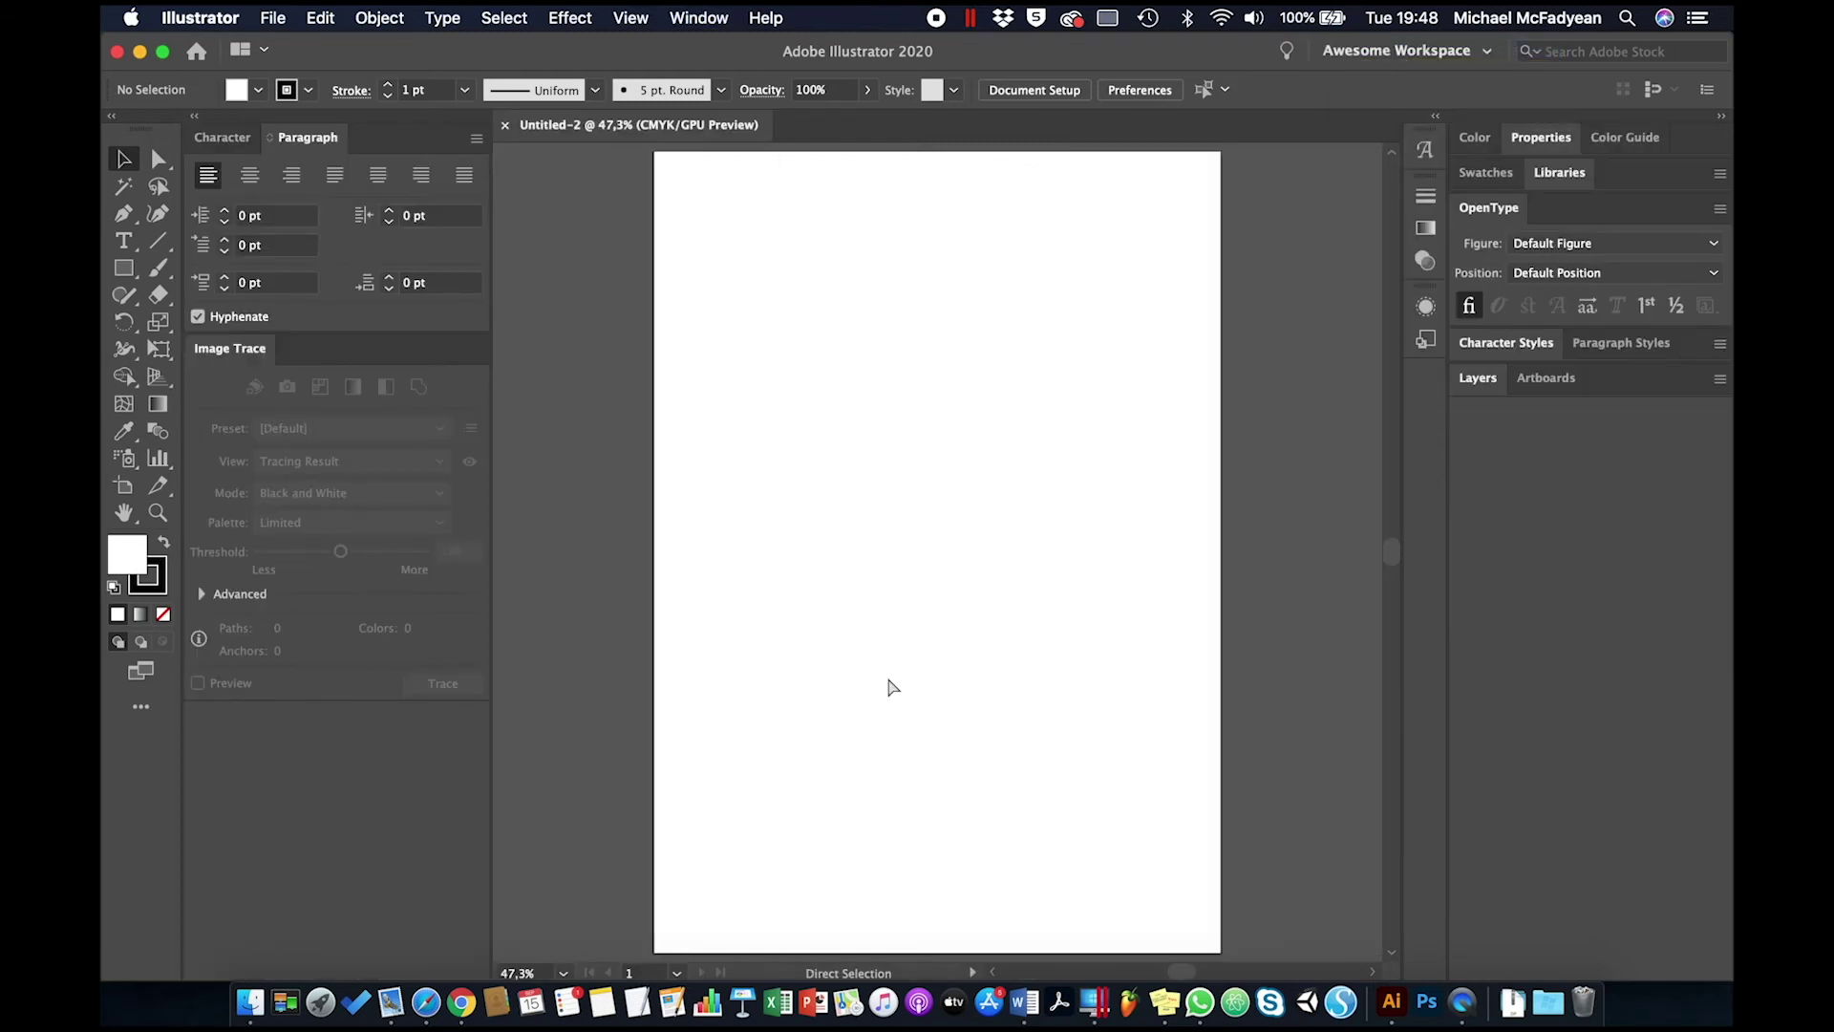
In Essentials Classic, close the Properties and Libraries panels, then reset the workspace to defaults
click(1395, 54)
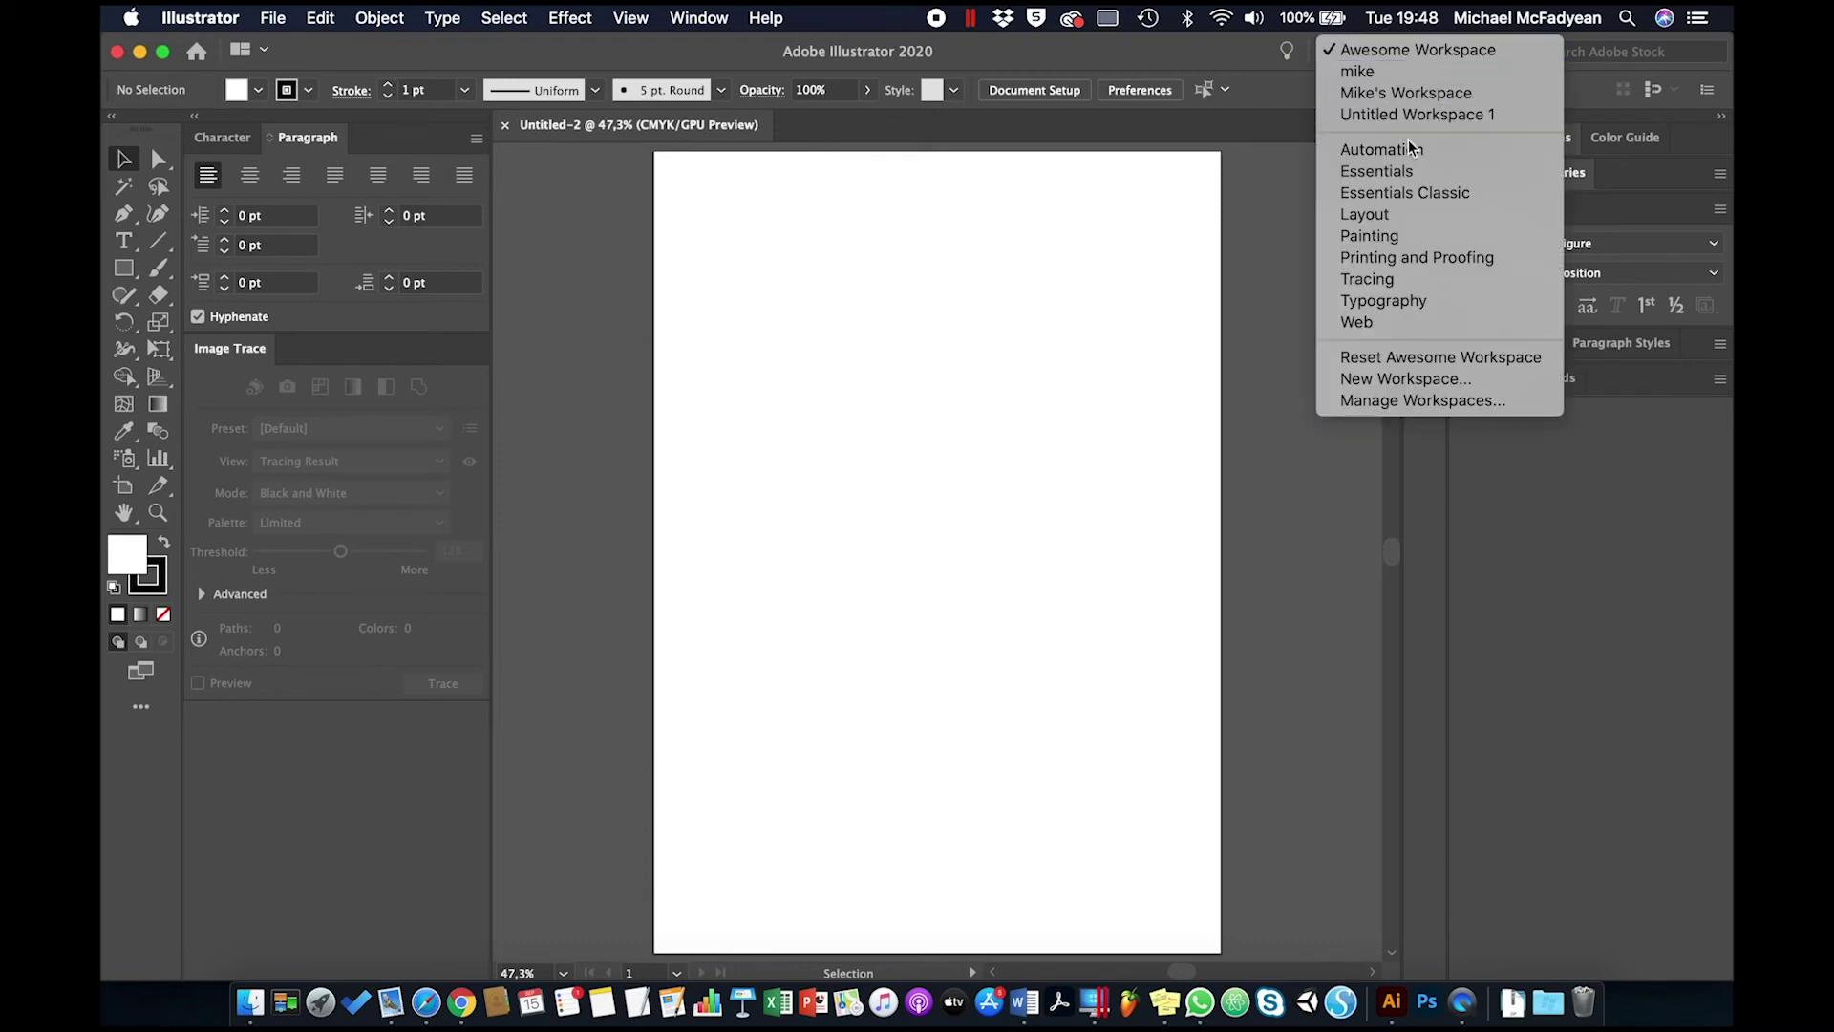
click(1419, 192)
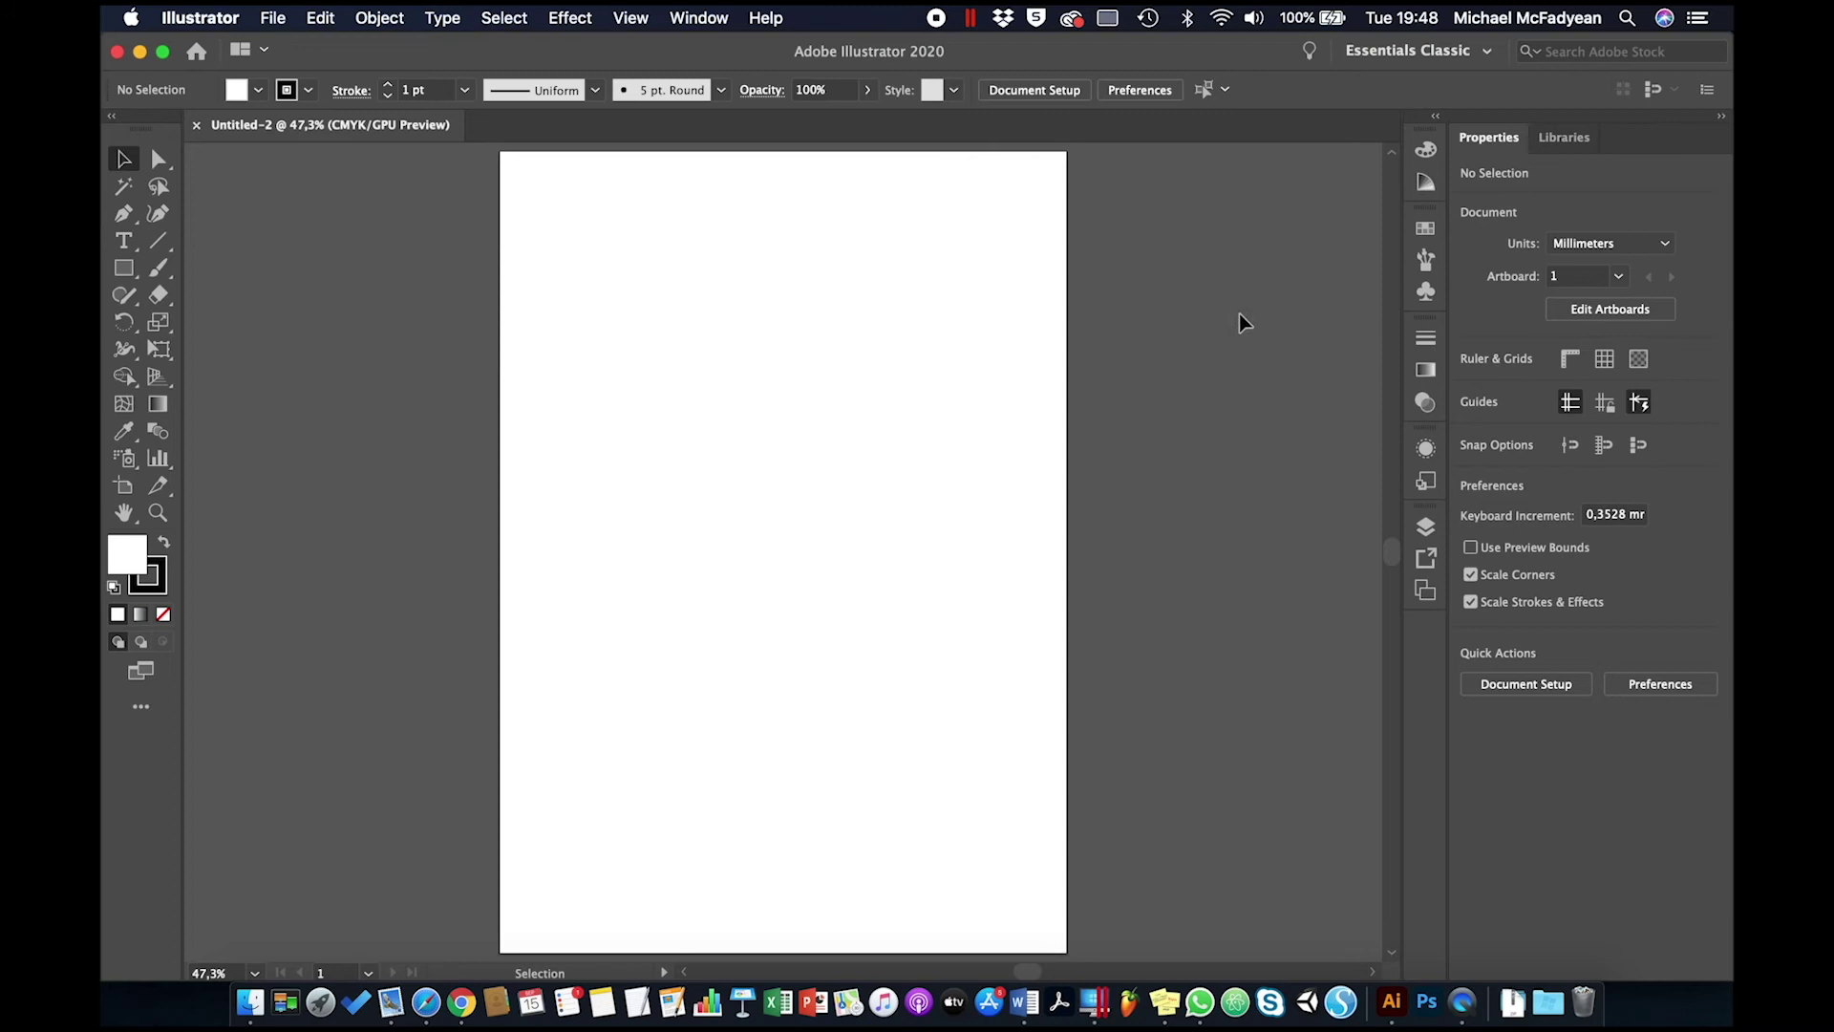
drag(1493, 140, 798, 236)
click(732, 227)
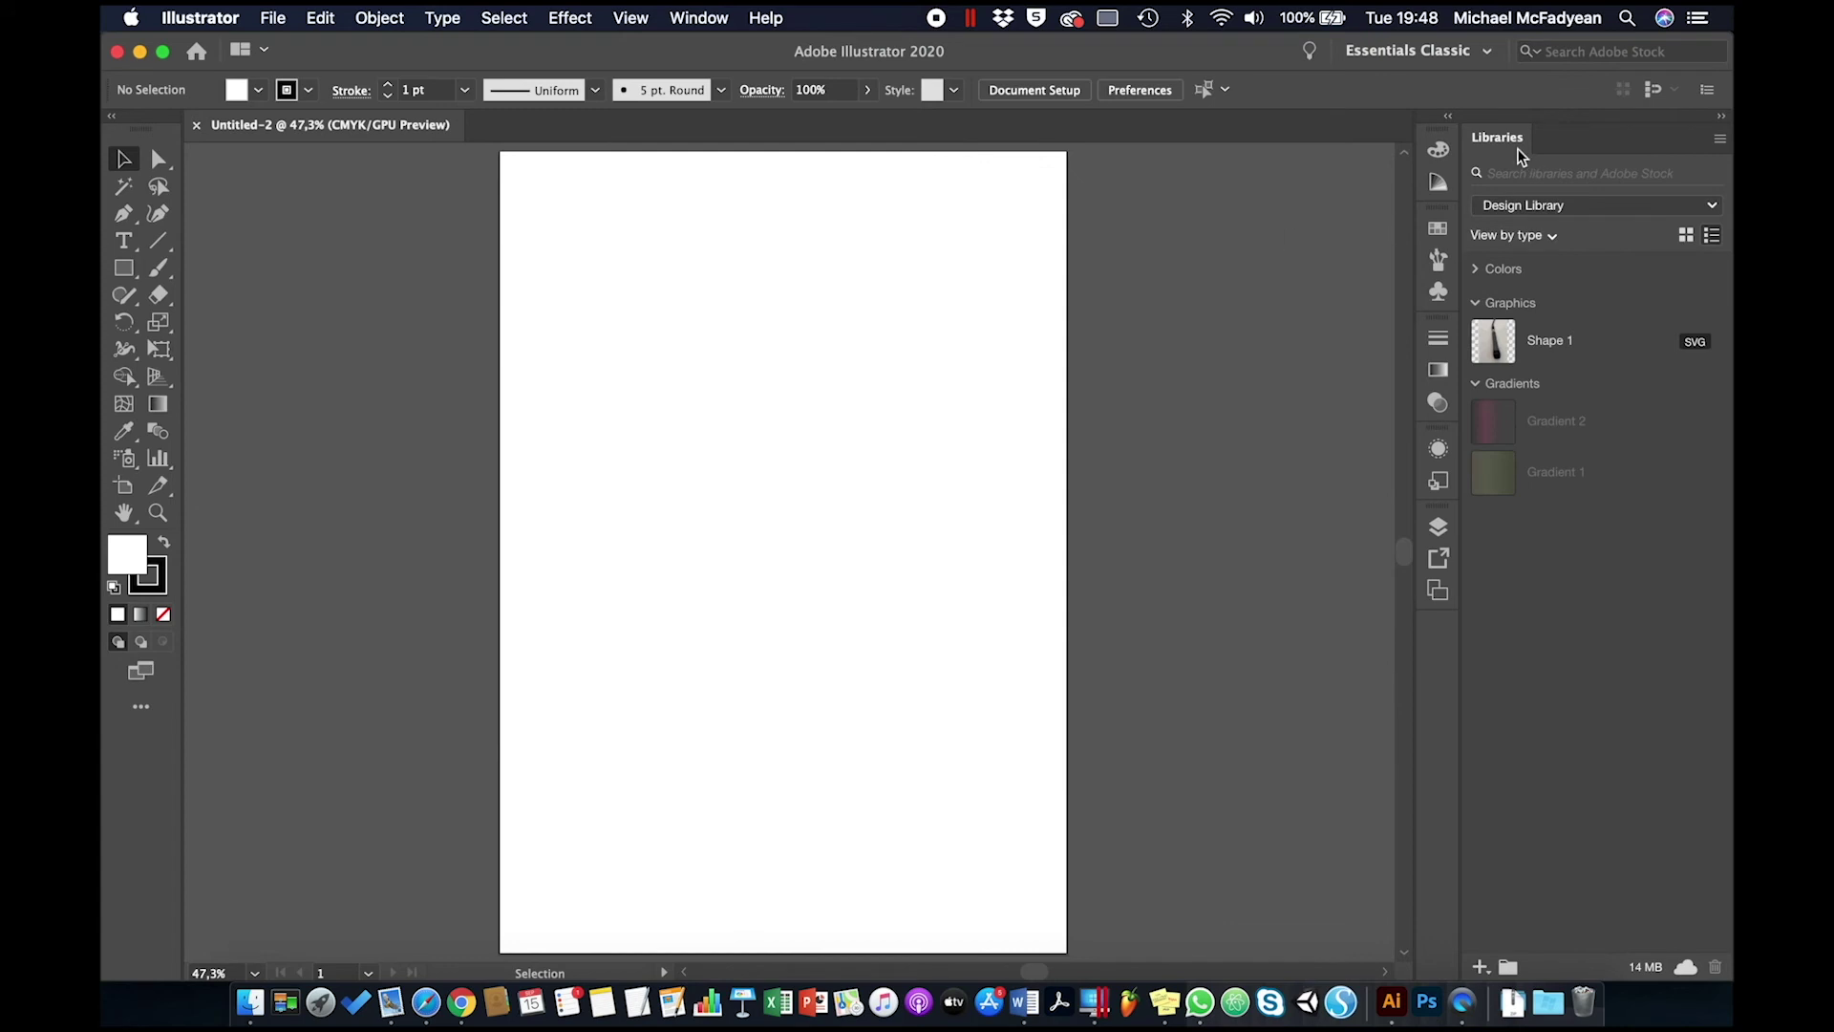
drag(1509, 141, 857, 247)
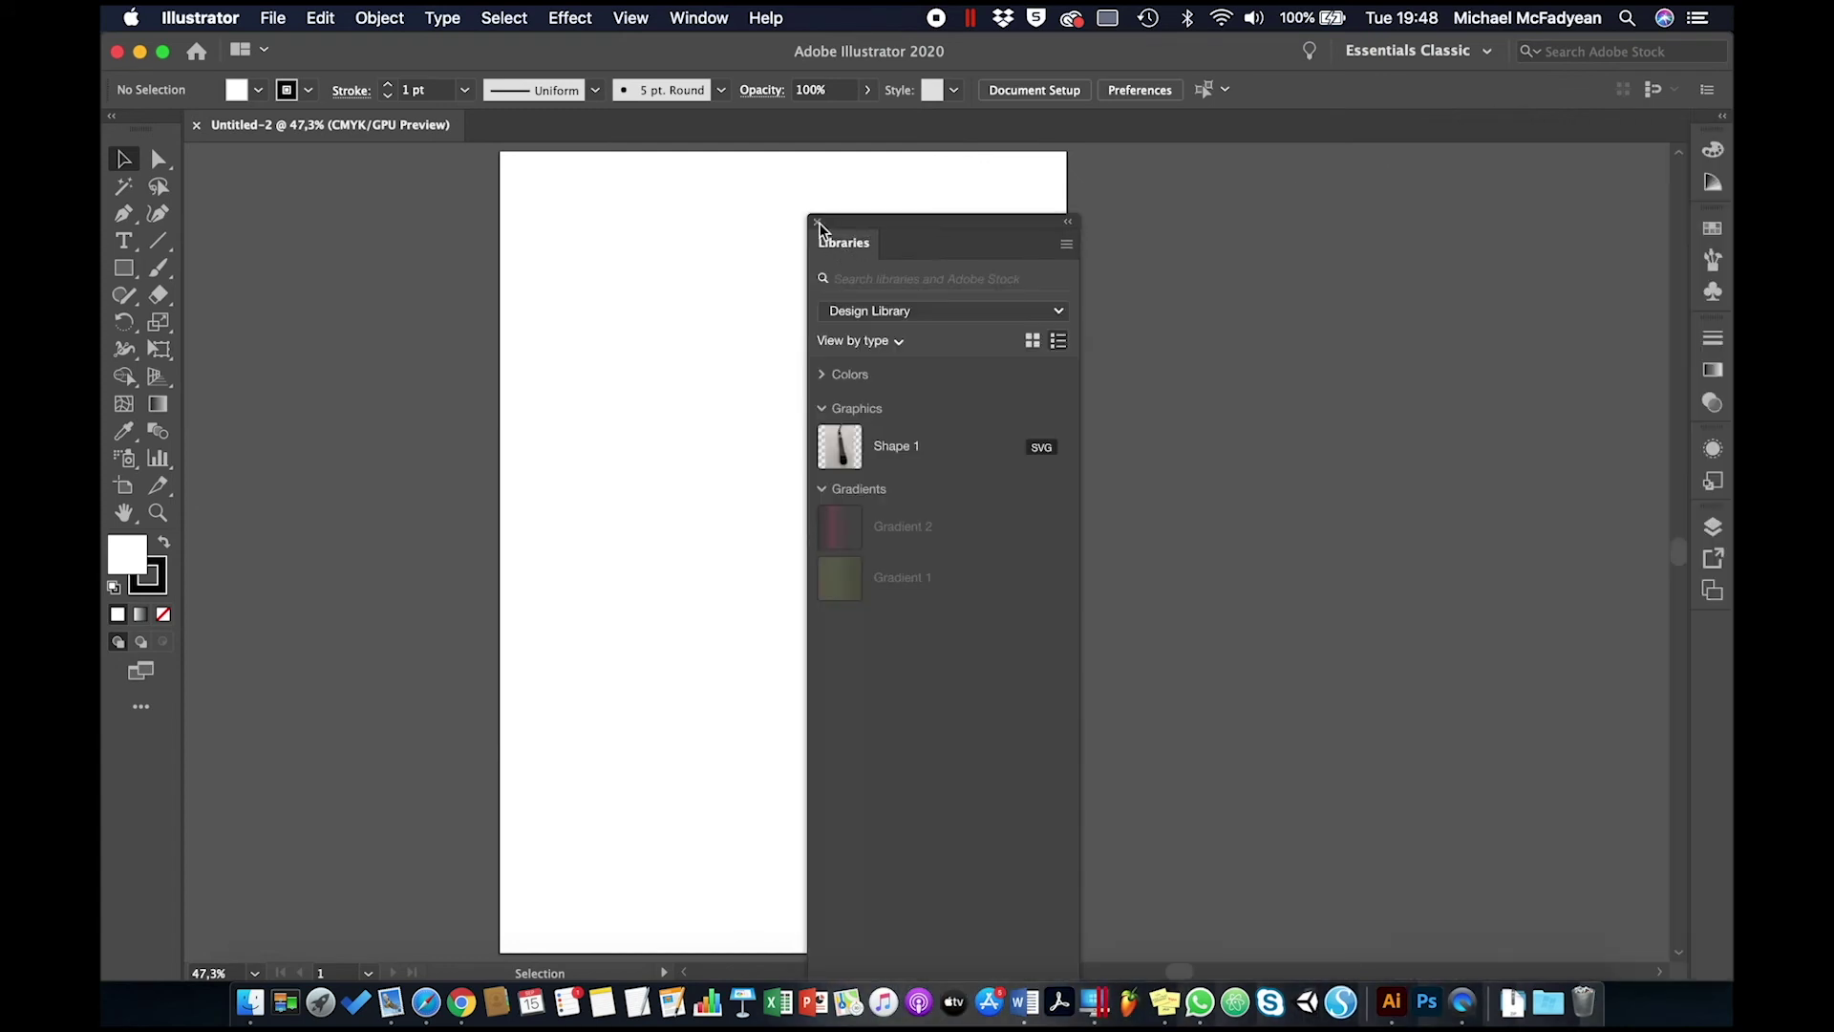
click(817, 223)
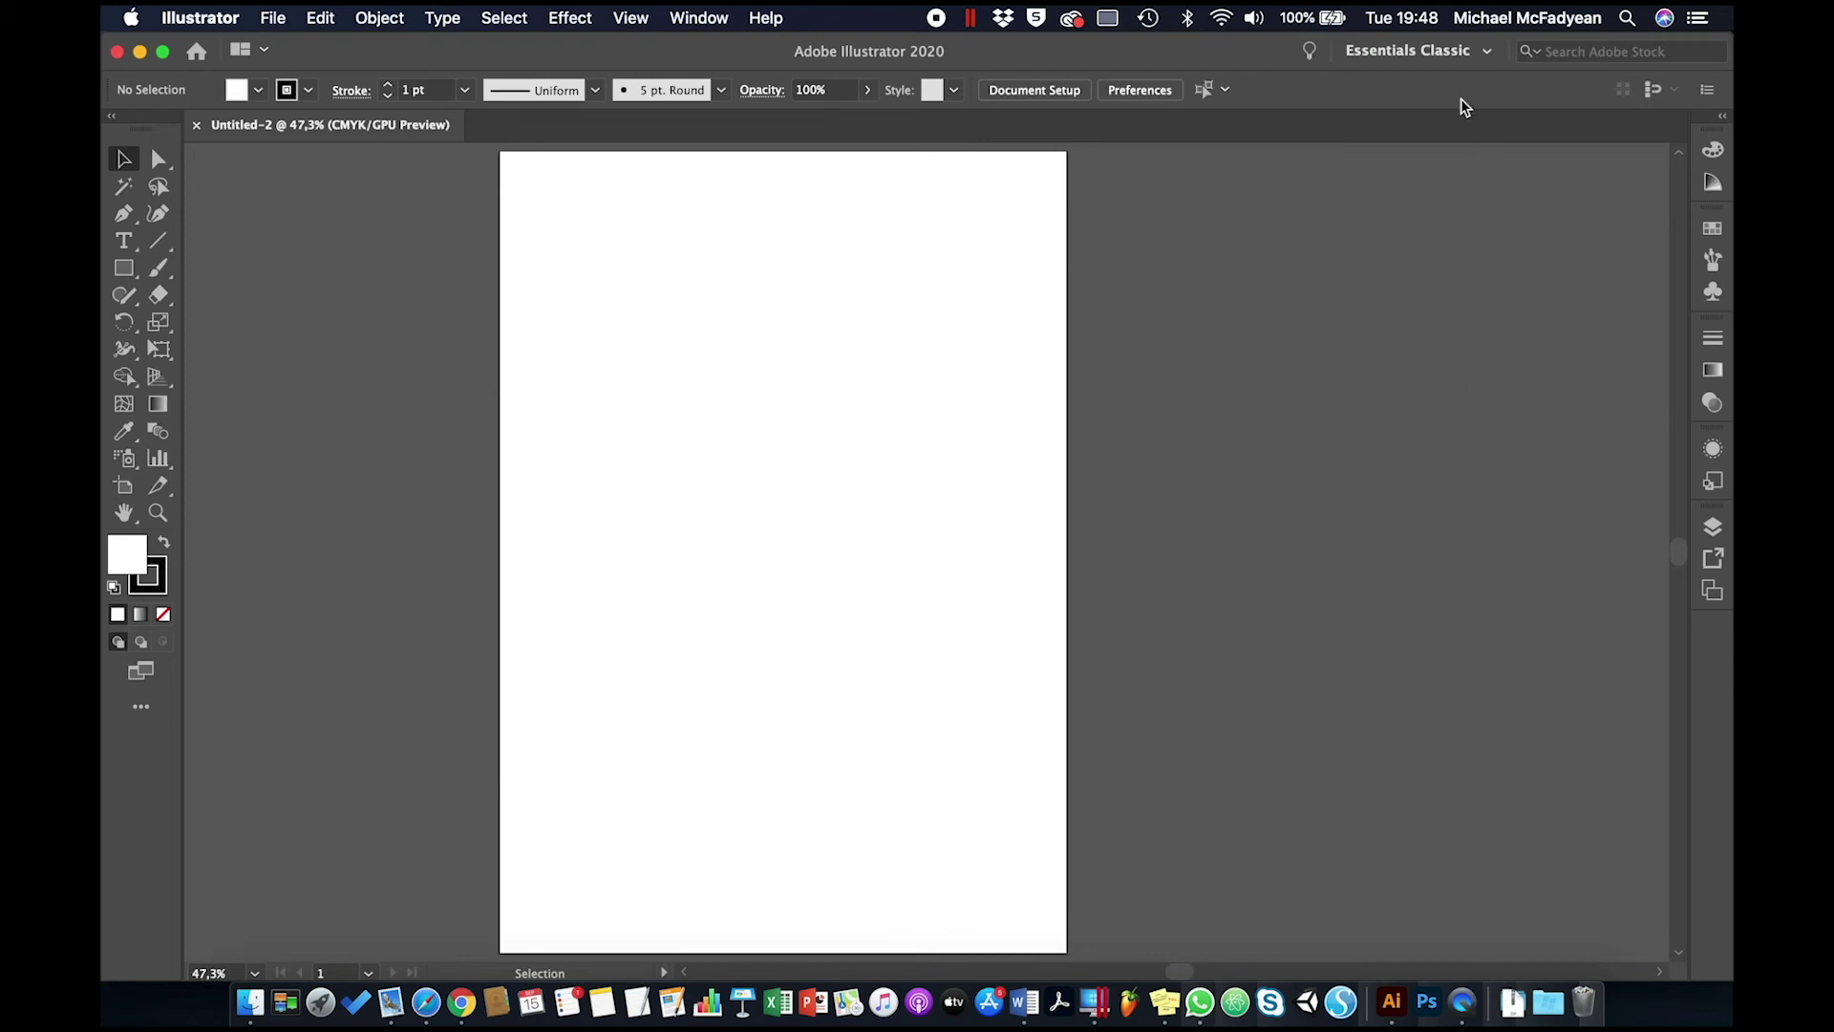
click(1488, 57)
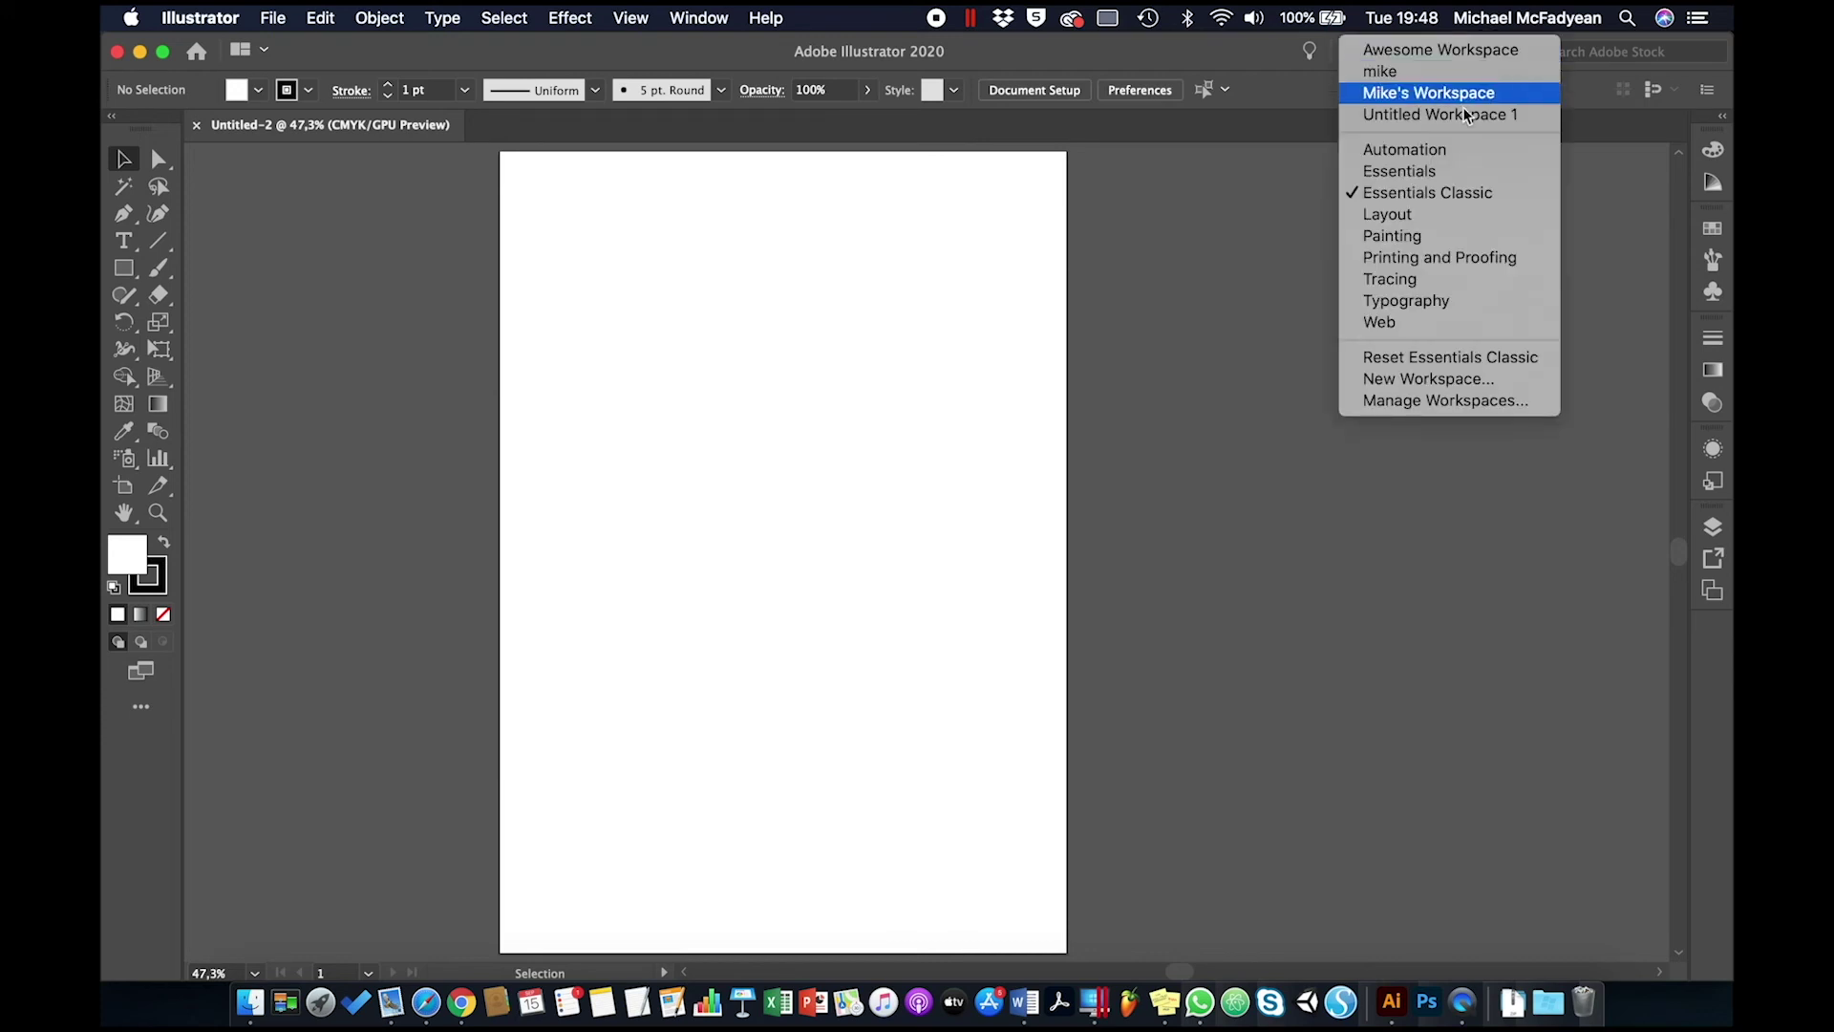
click(1450, 361)
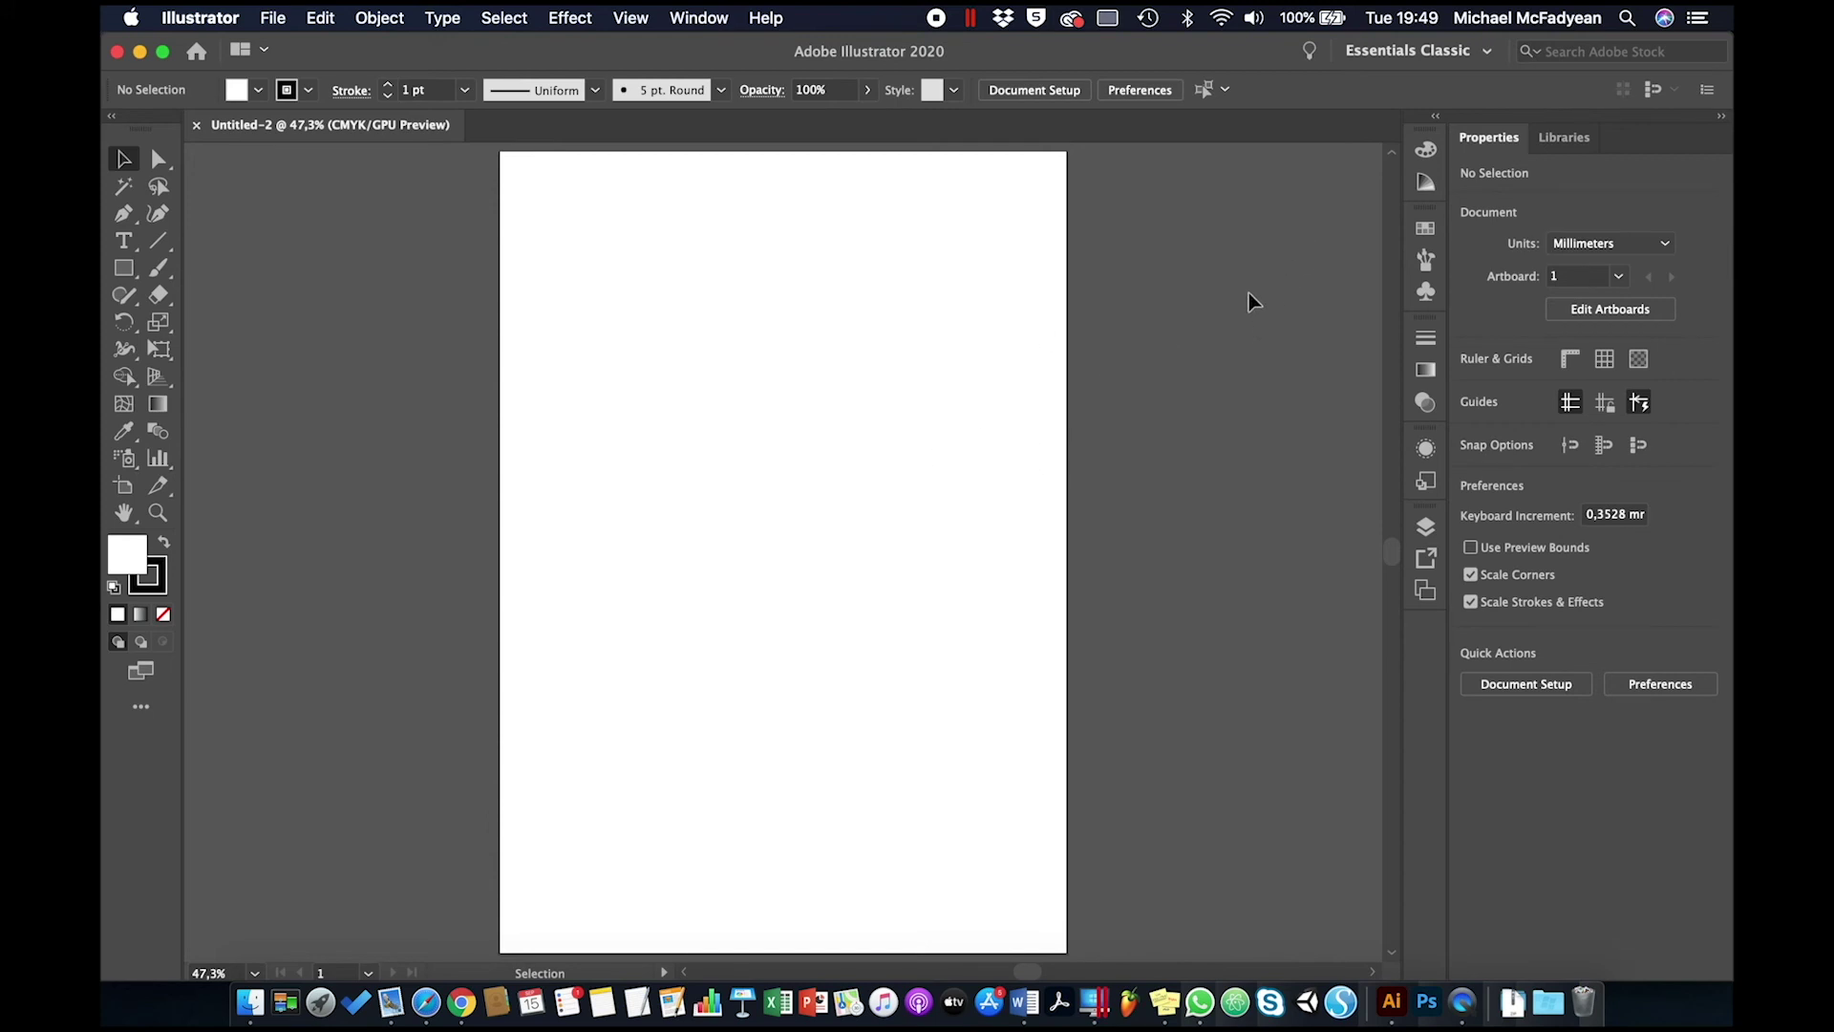
Reset Essentials Classic, then delete Untitled Workspace 1 and two other custom workspaces in Manage Workspaces
click(1487, 57)
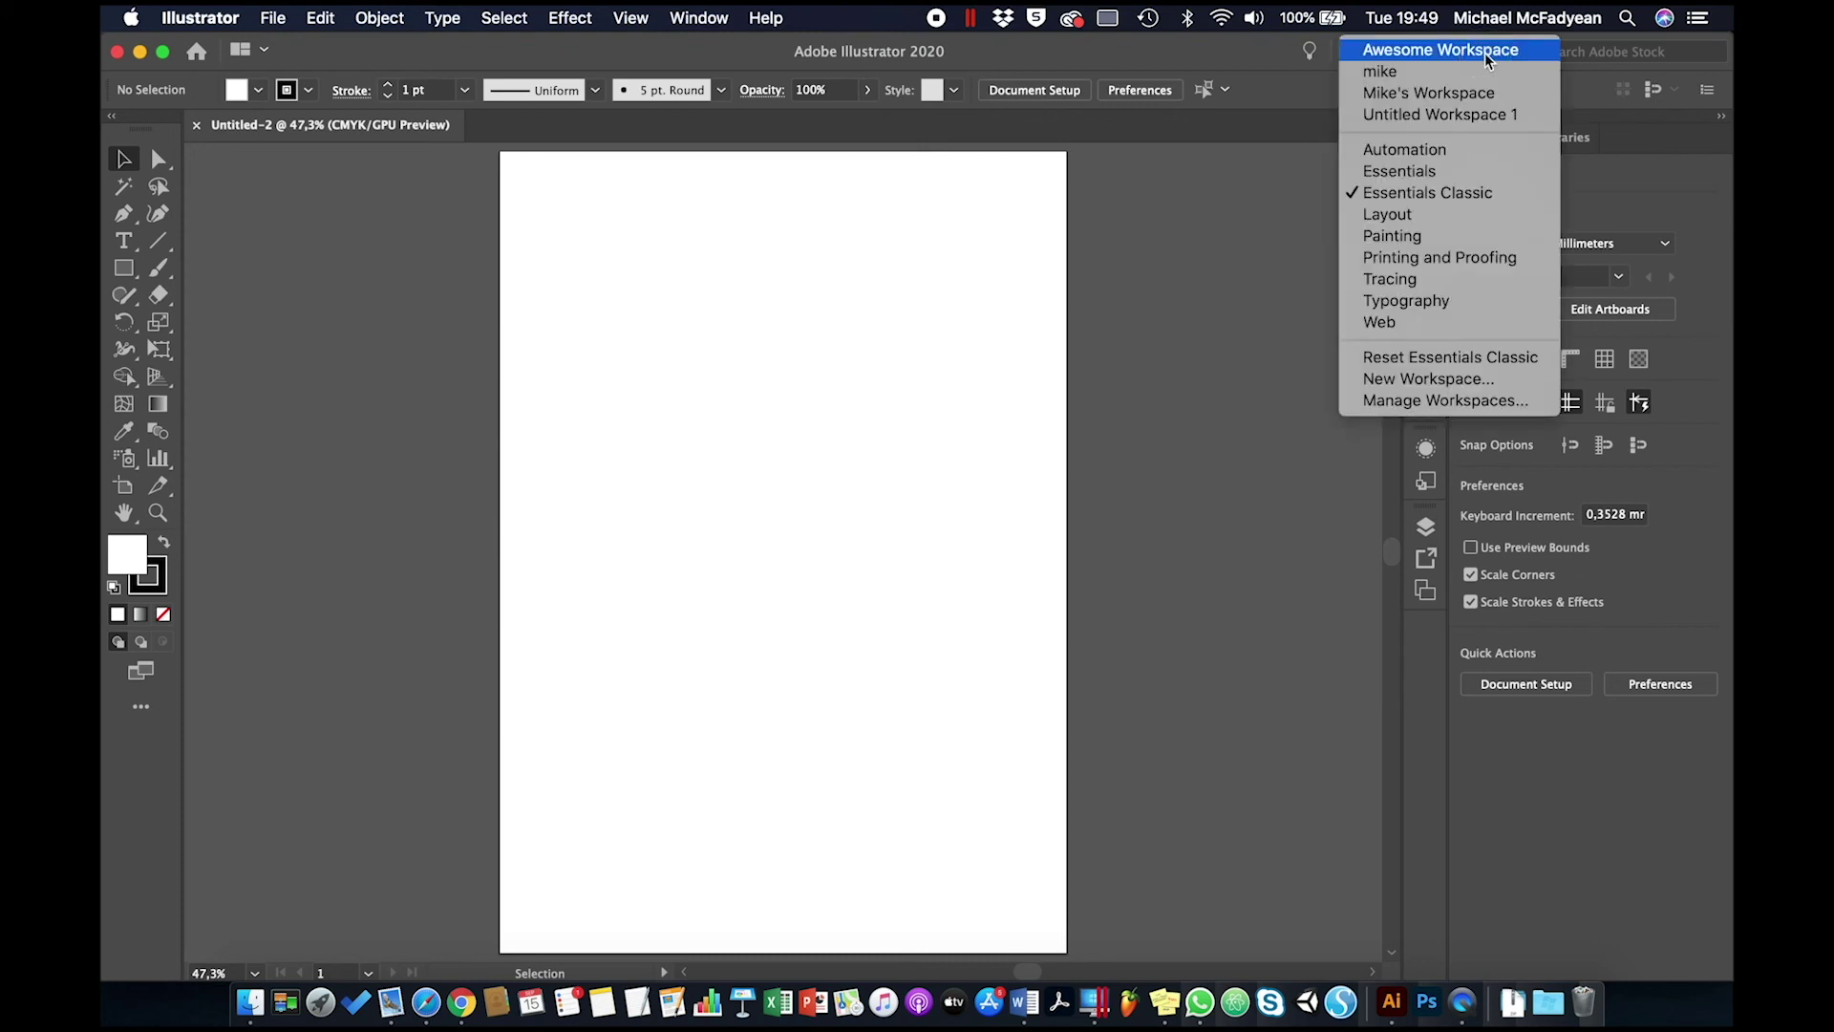
click(1432, 366)
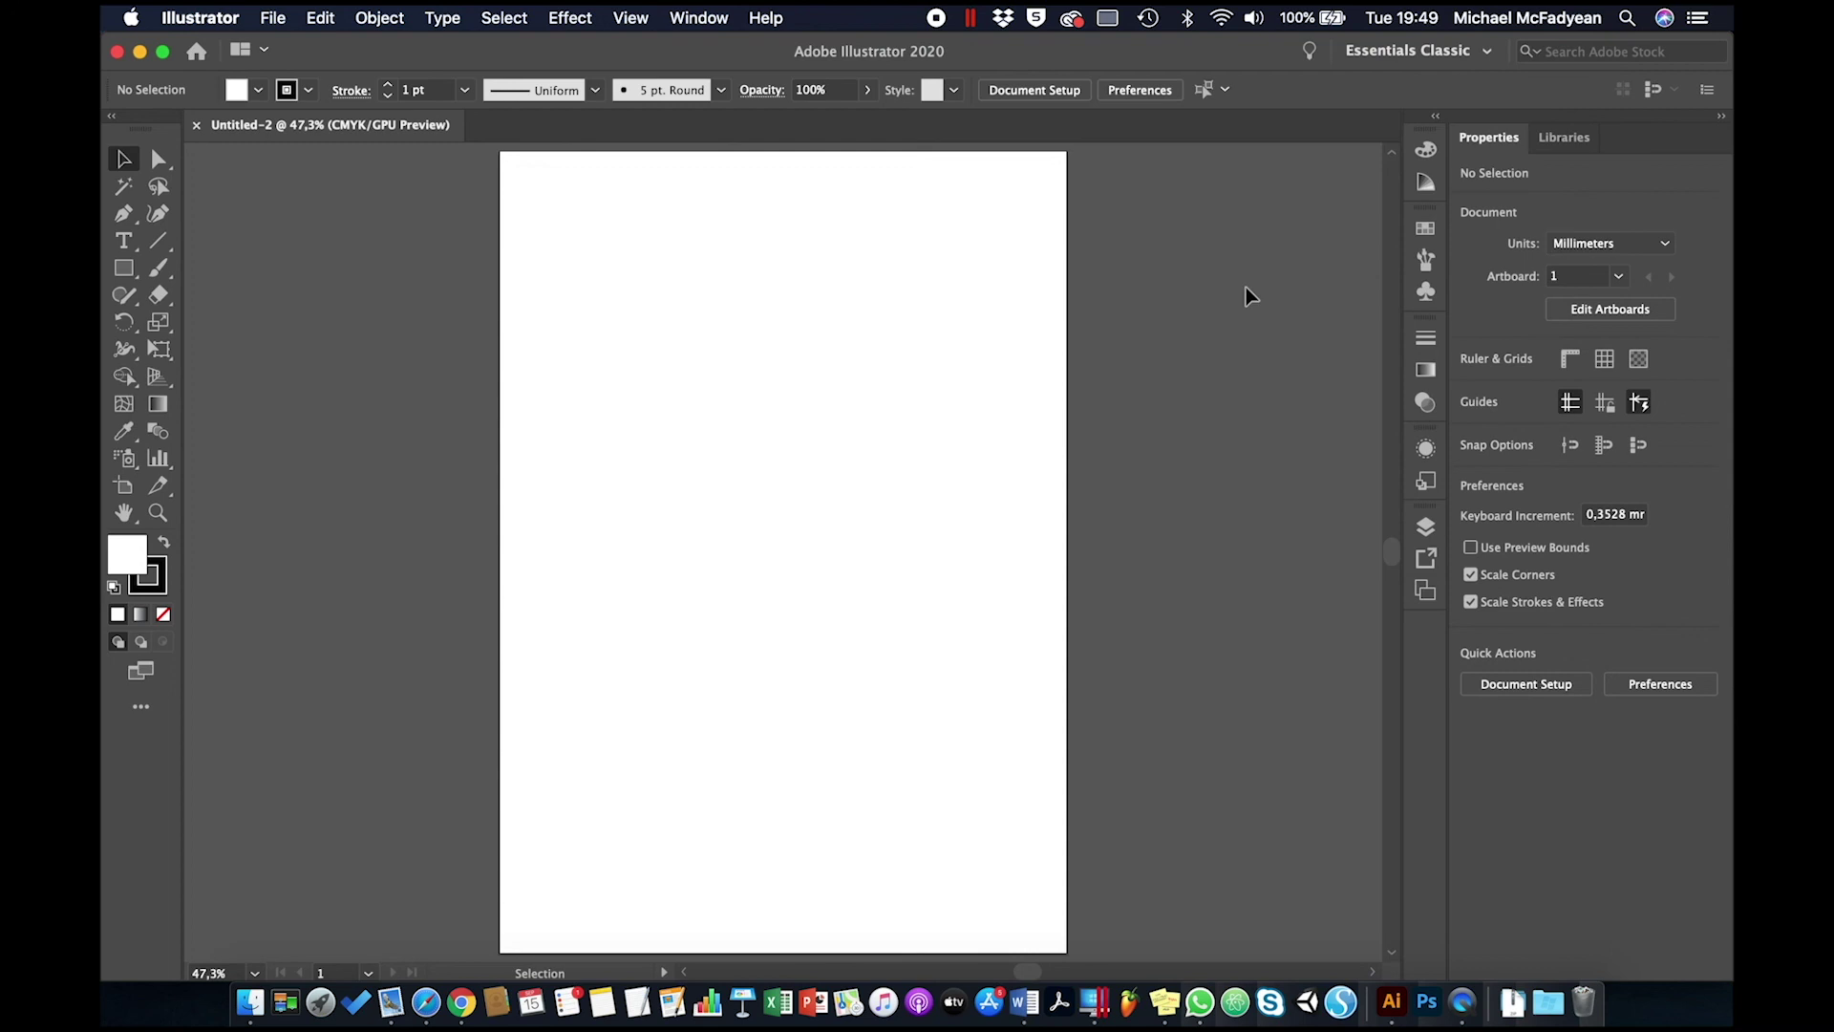
click(1487, 58)
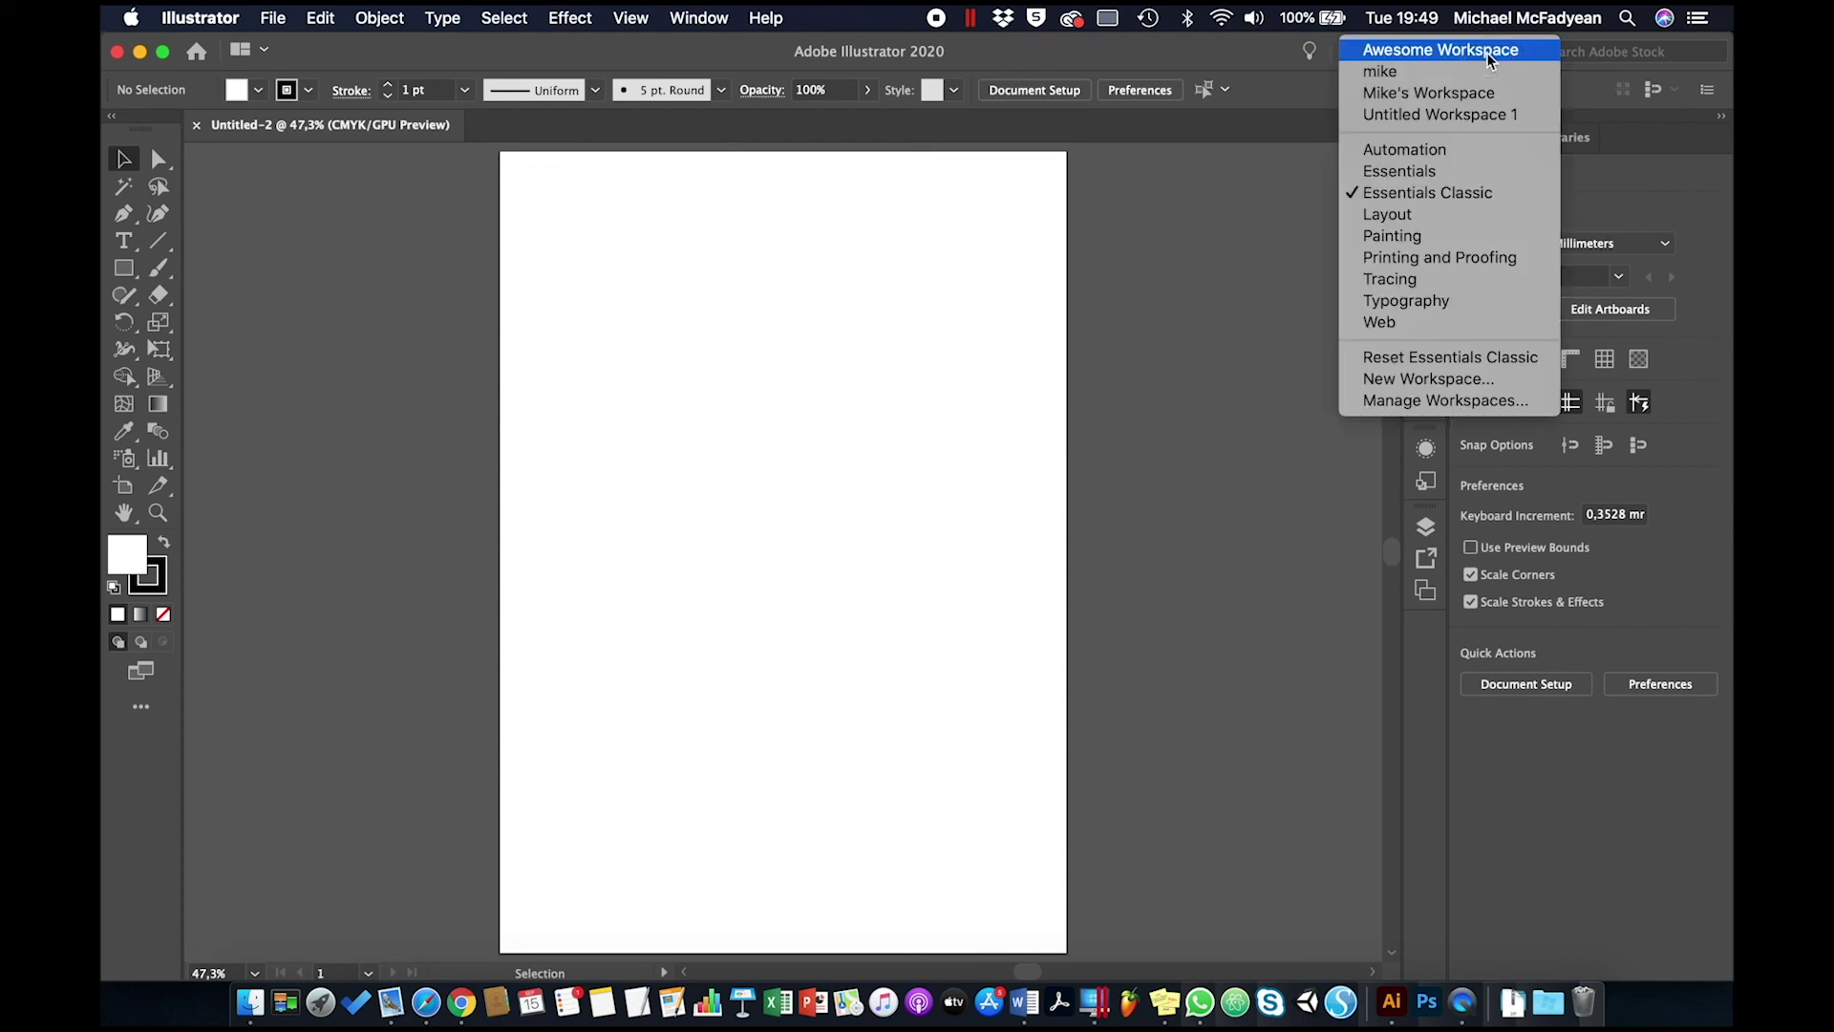
click(1442, 401)
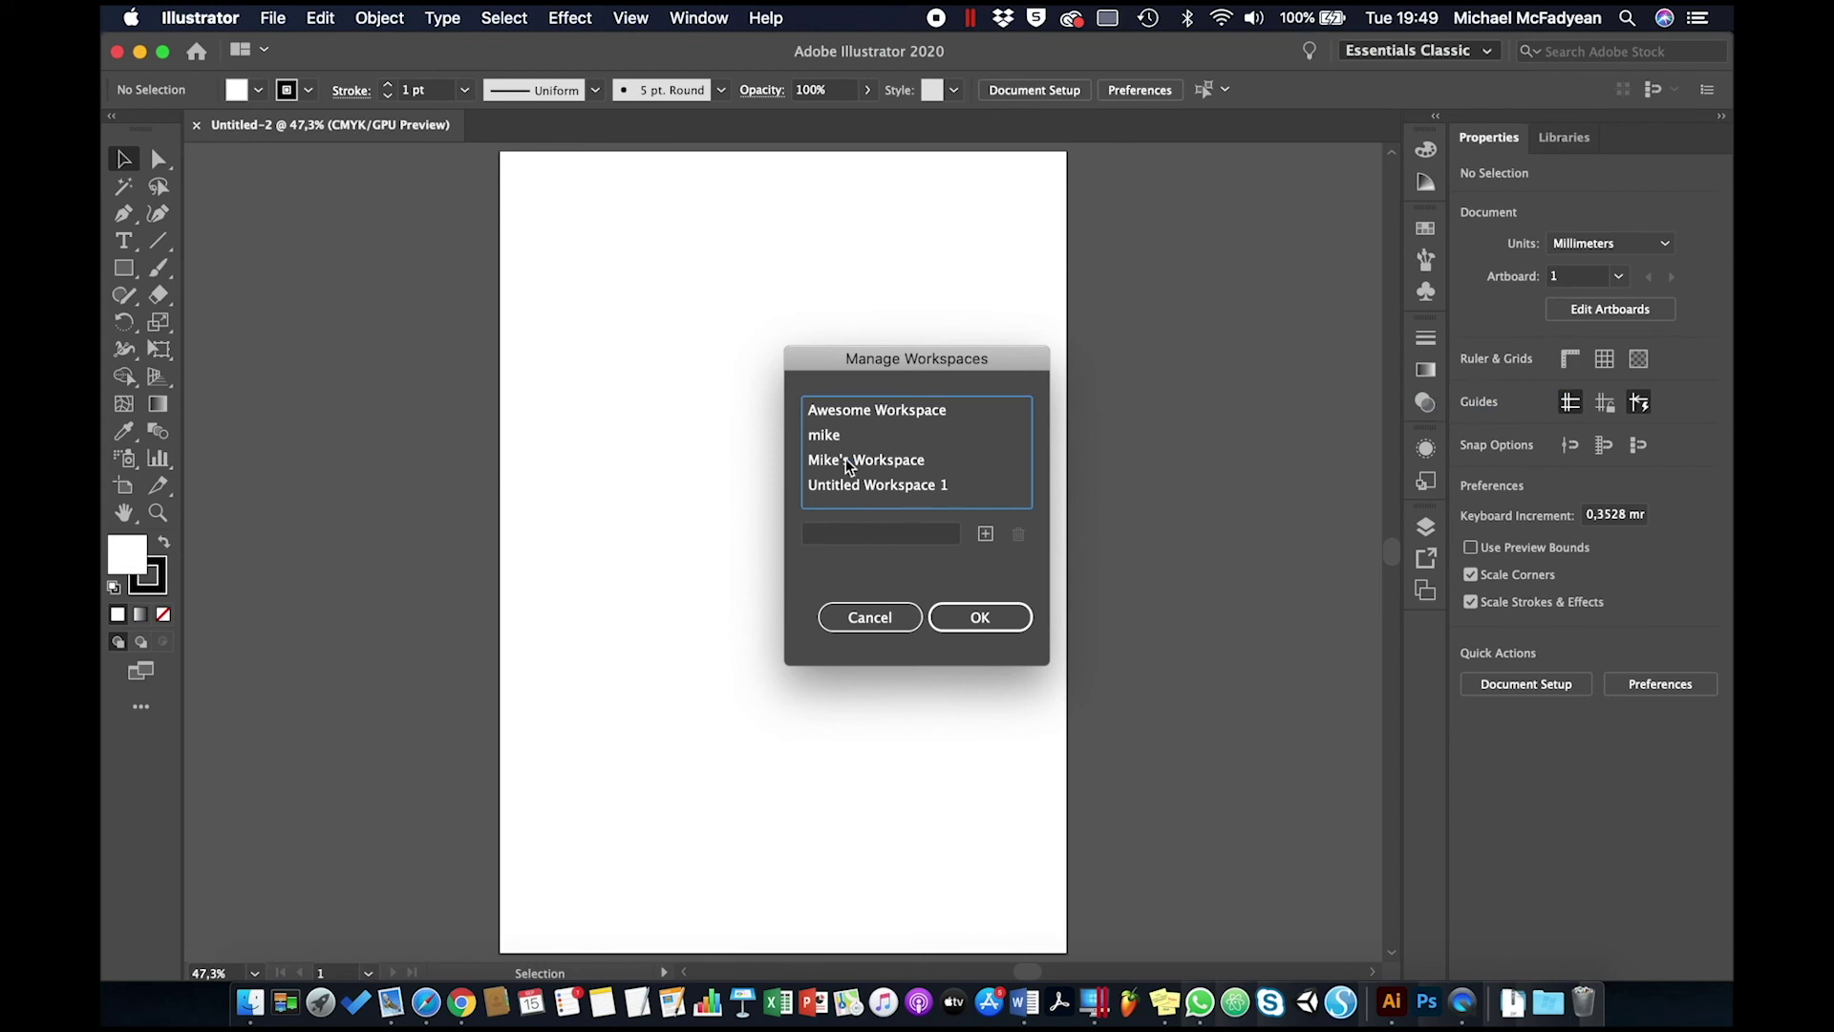
click(864, 487)
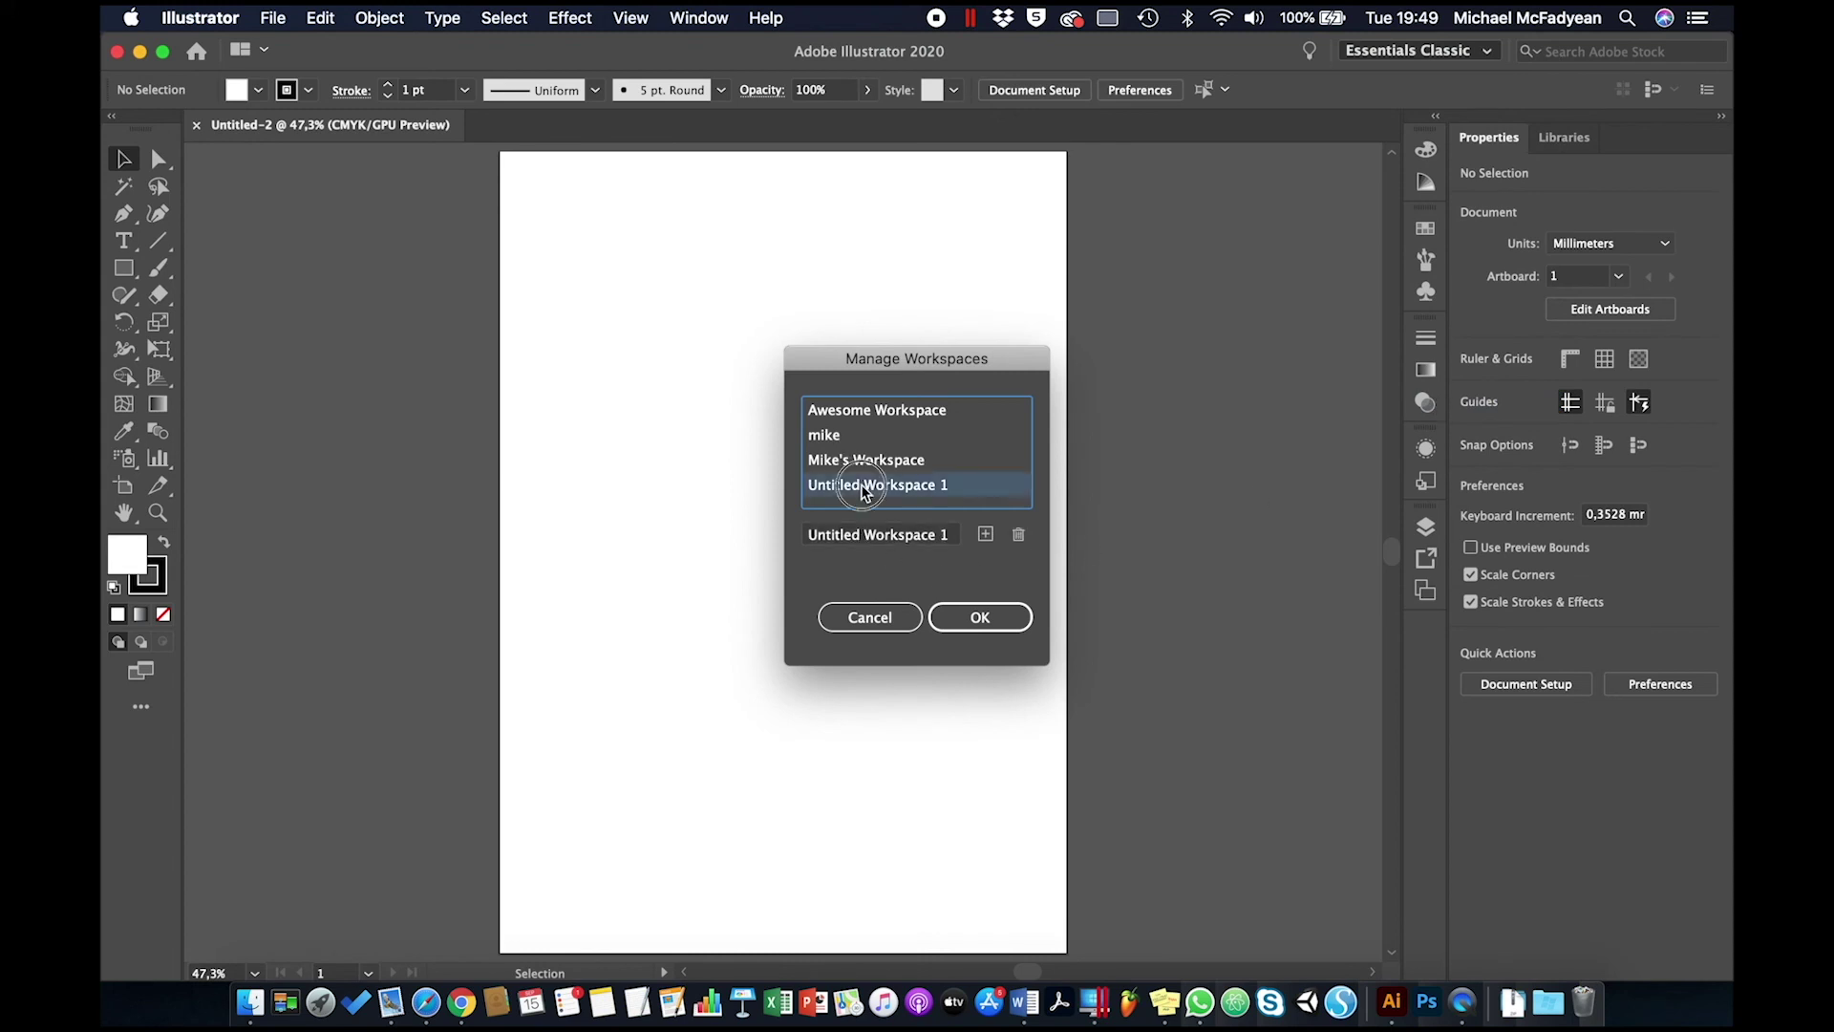
click(1019, 535)
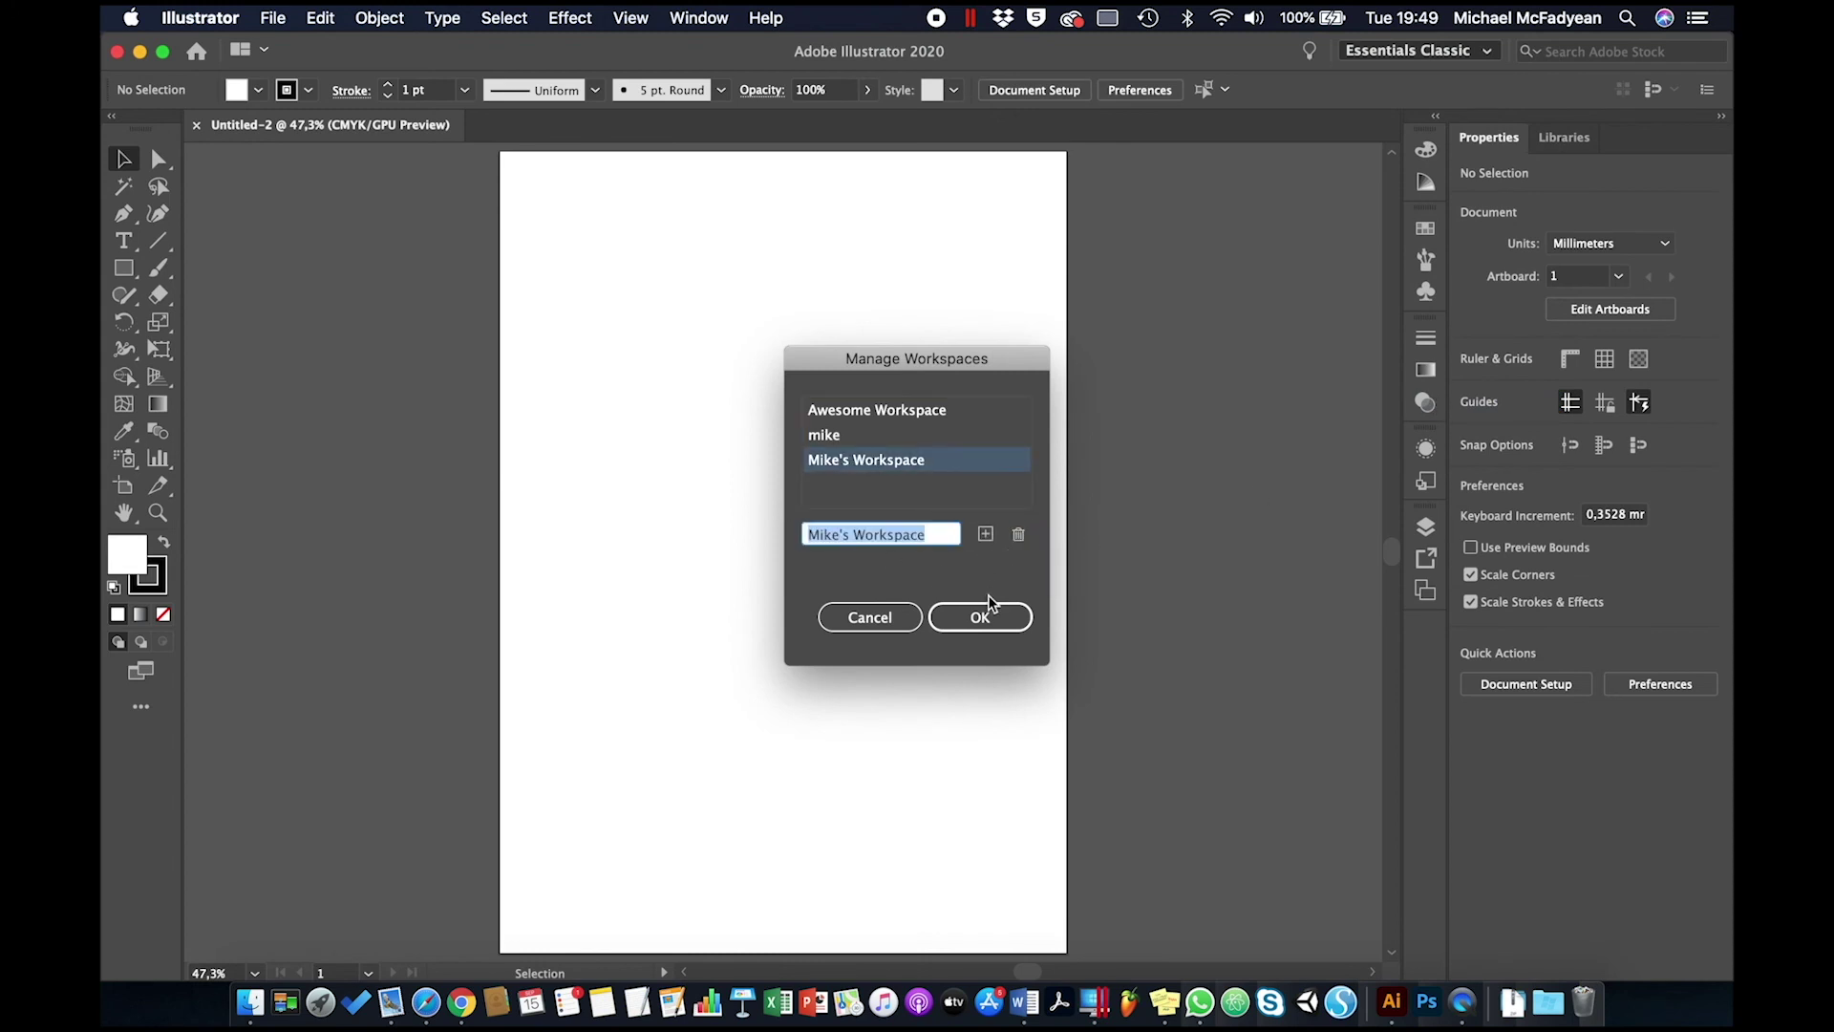
click(1019, 534)
click(1019, 535)
click(998, 616)
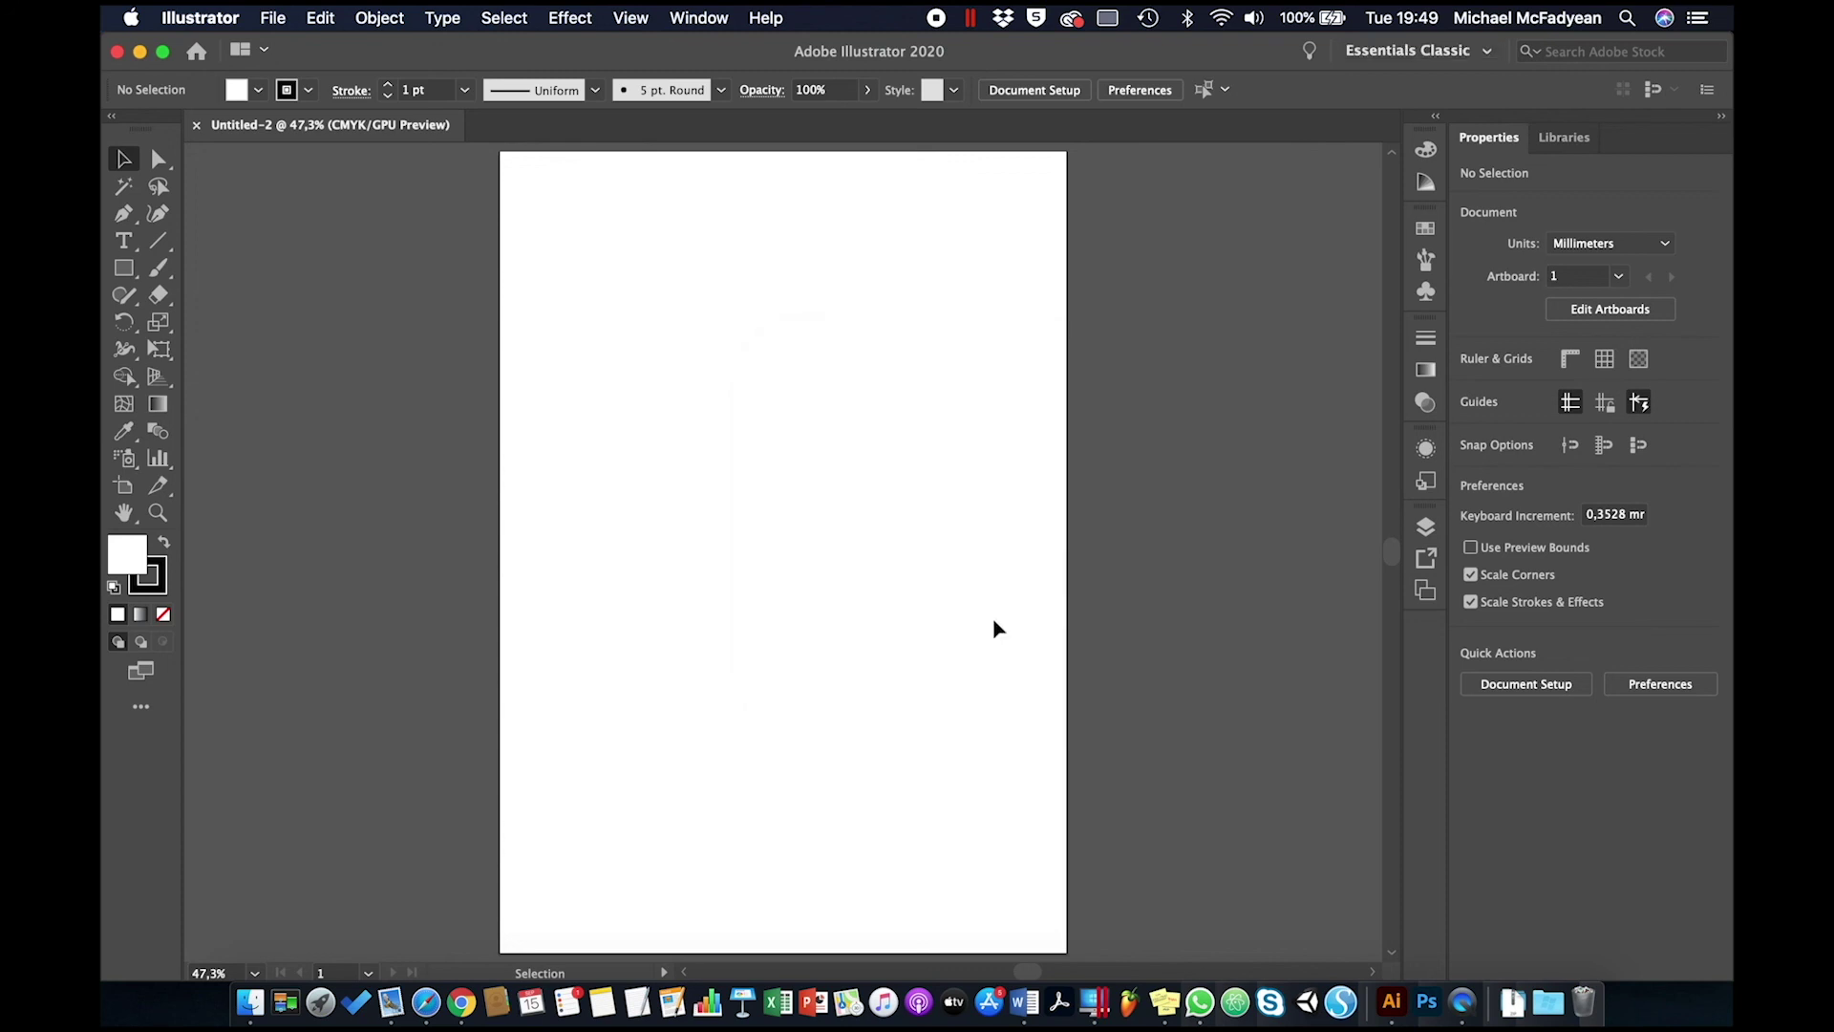
Check the workspace list to confirm Awesome Workspace is the only custom workspace left
click(1404, 51)
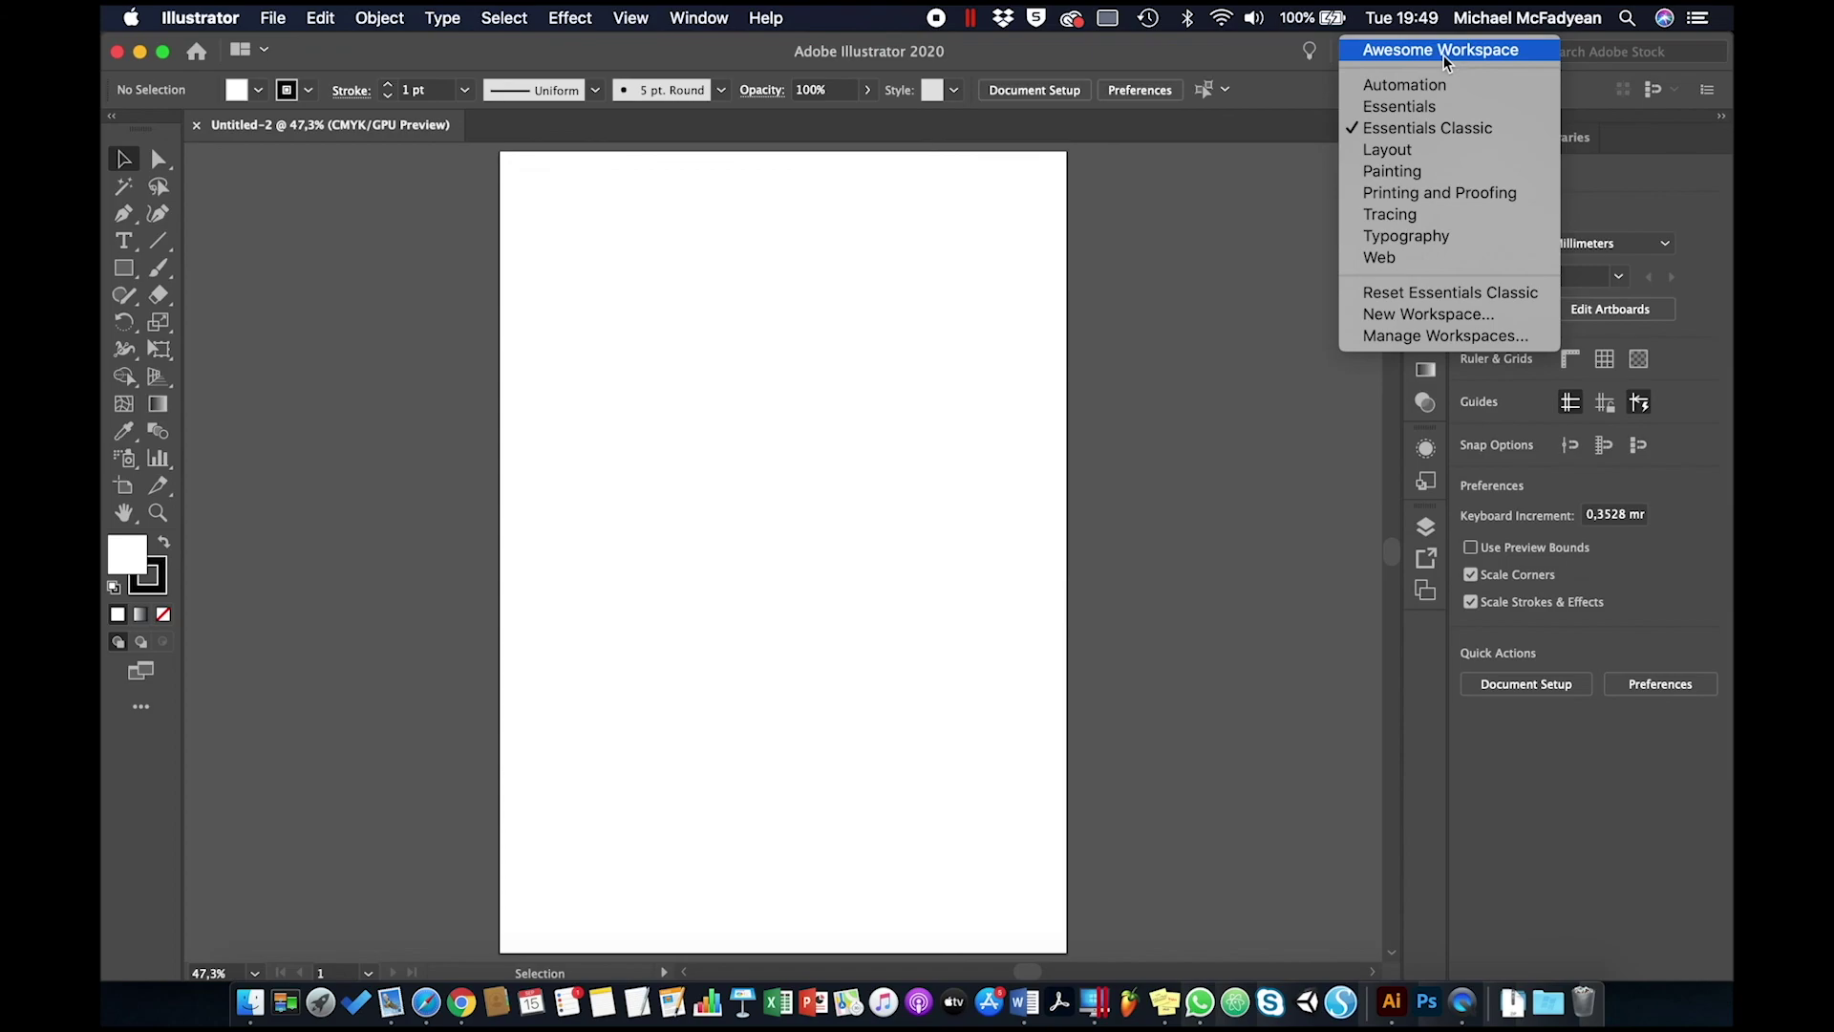